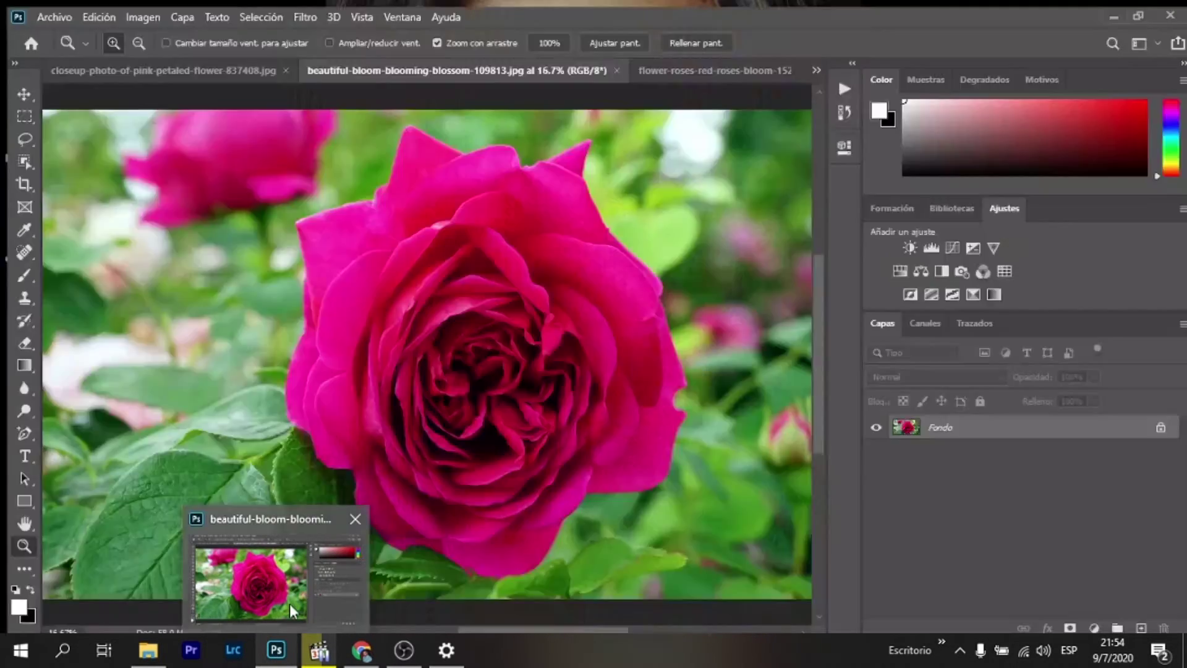
Restore the Photoshop window showing the rose photo beautiful-bloom-blooming-blossom-109813.jpg
{"action": "left_click", "coordinate": [289, 603]}
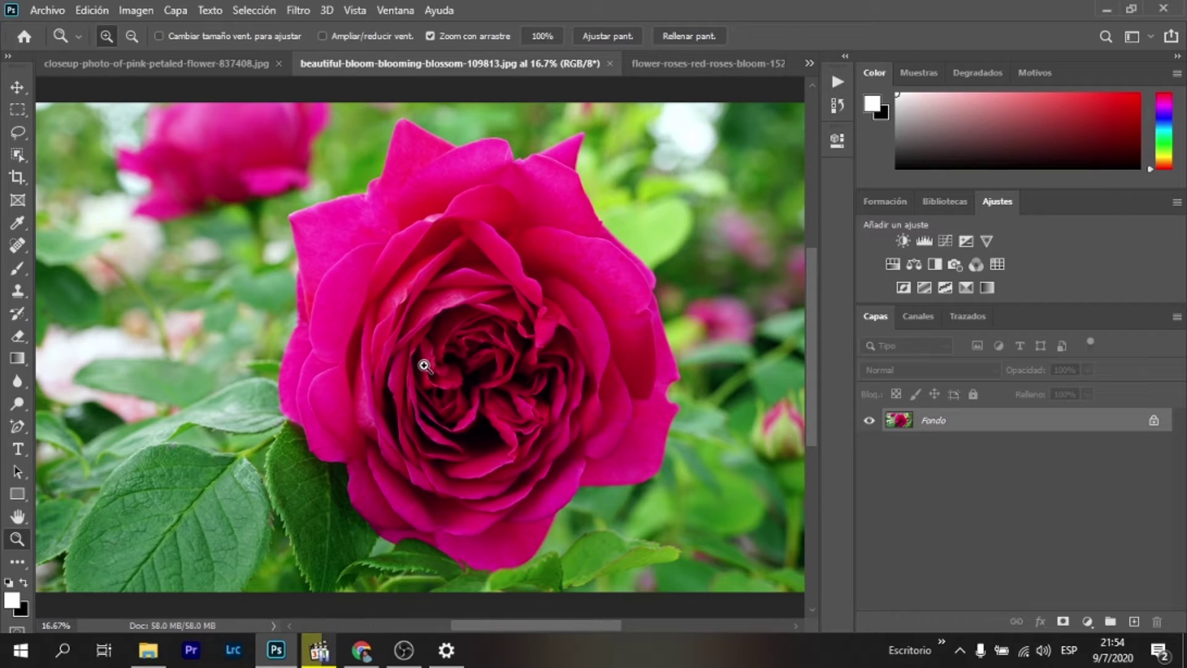
Add an empty layer, Capa 1, above the Fondo rose background layer
{"action": "left_click", "coordinate": [17, 87]}
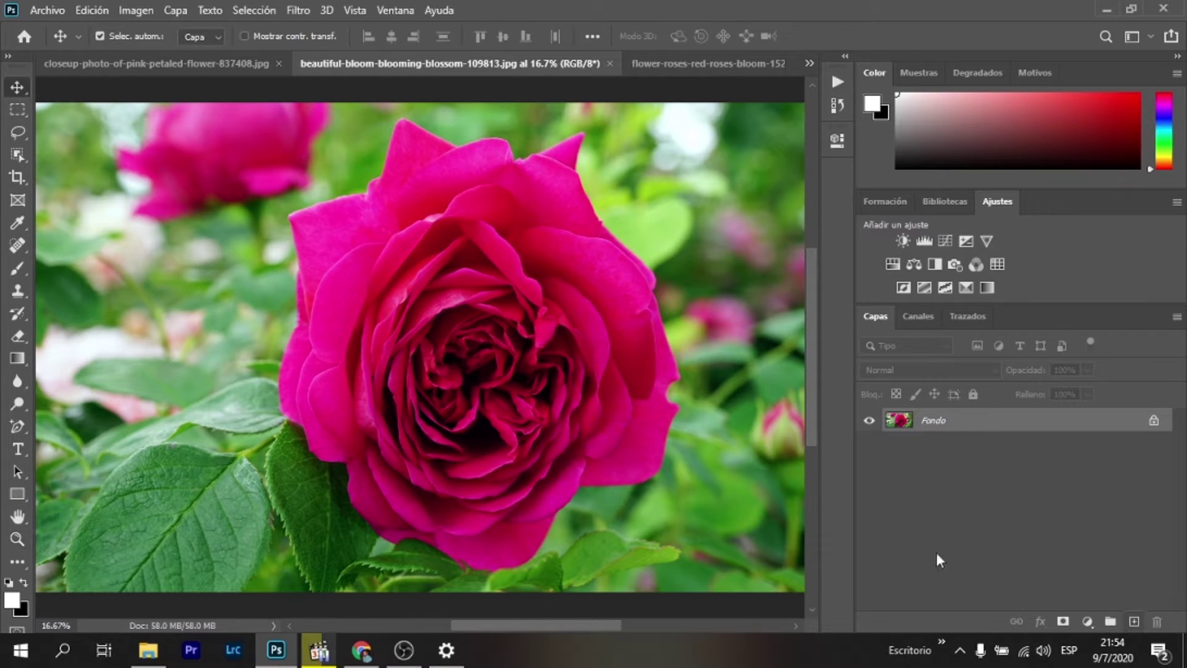
{"action": "left_click", "coordinate": [1134, 621]}
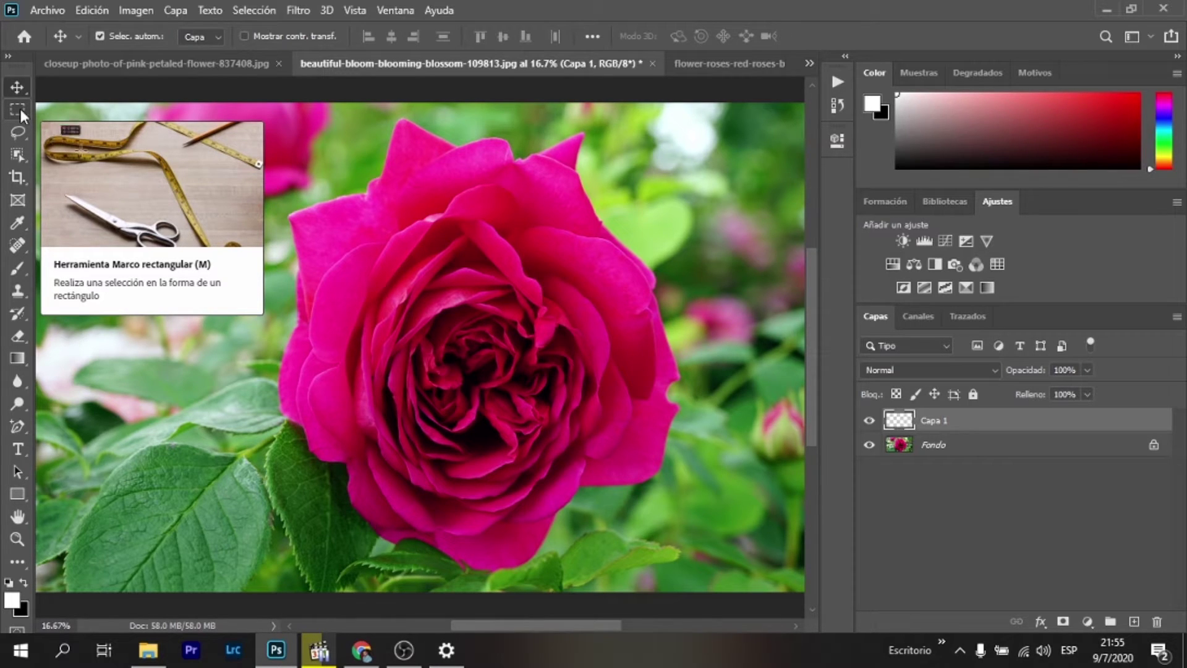
{"action": "left_click", "coordinate": [20, 109]}
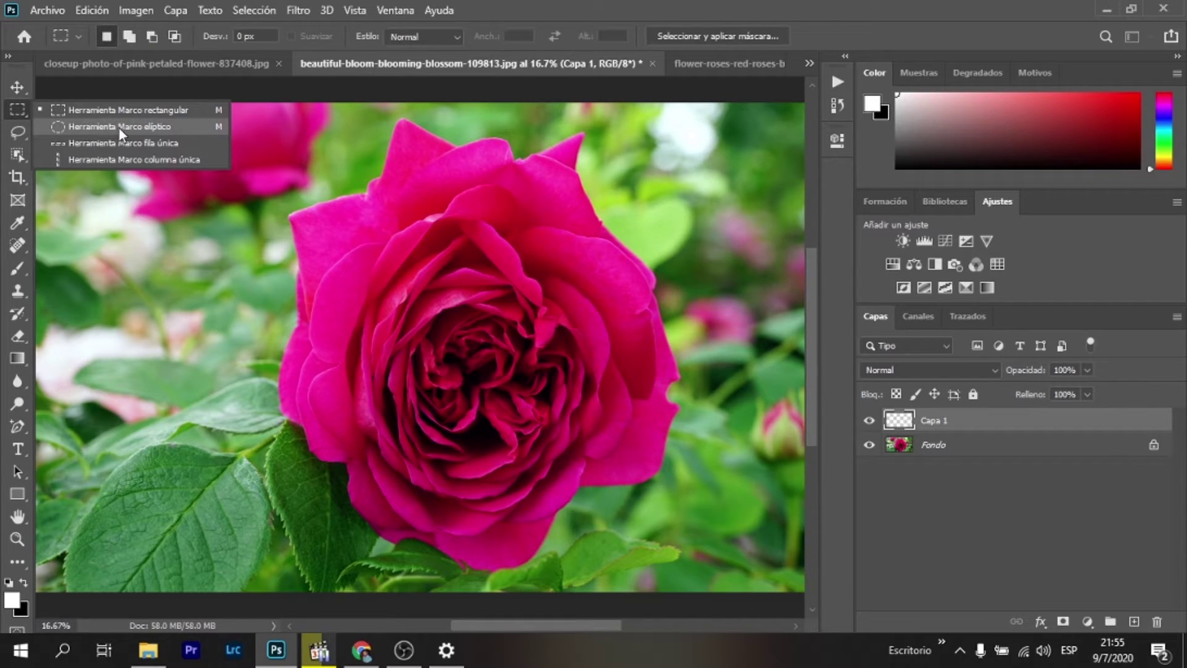
Draw a small circular elliptical selection and place it on the lower-left leaf
{"action": "left_click", "coordinate": [176, 129]}
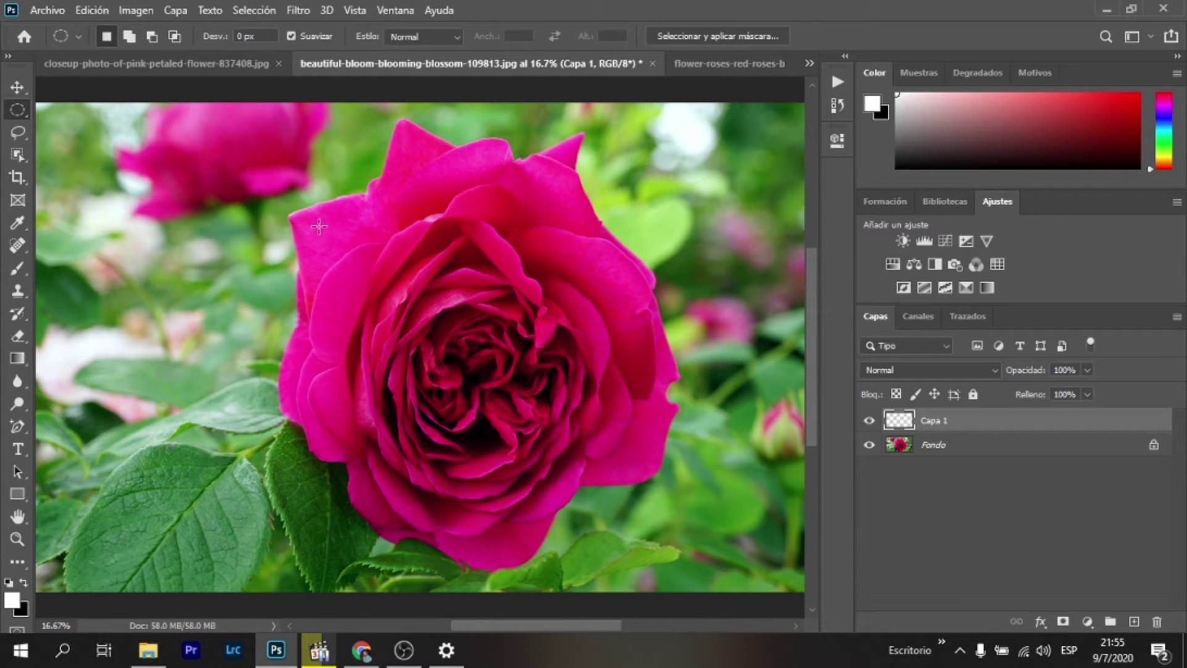
{"action": "key", "text": "alt"}
{"action": "left_click_drag", "start_coordinate": [319, 226], "coordinate": [348, 250]}
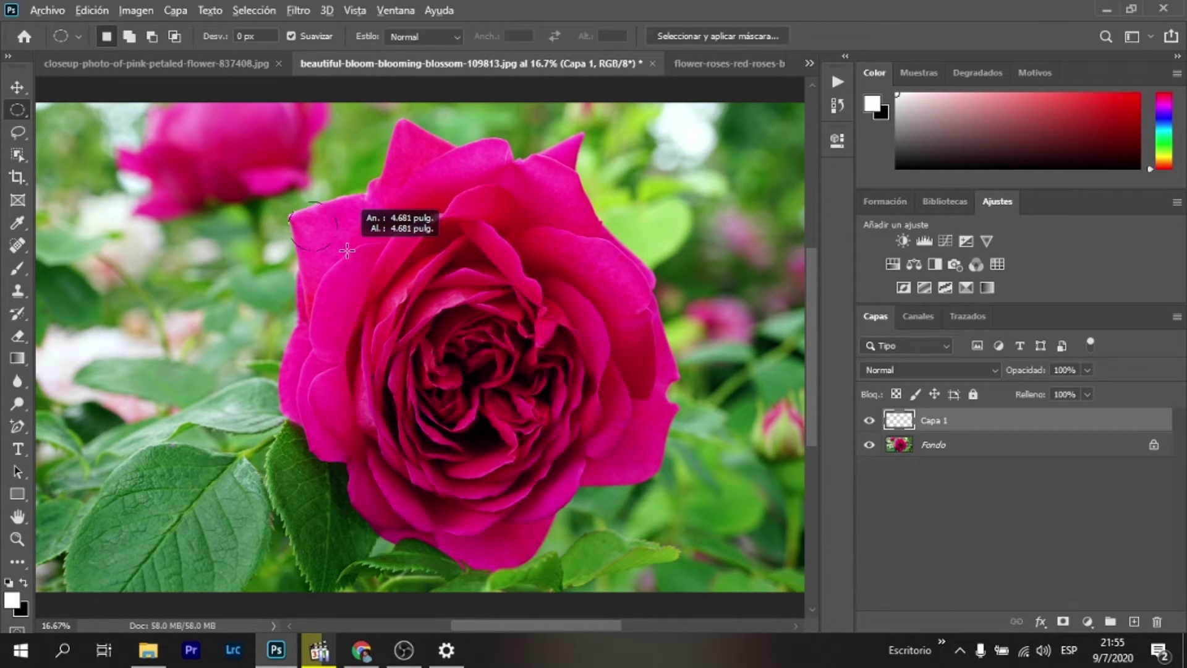
{"action": "mouse_move", "coordinate": [348, 250]}
{"action": "left_mouse_down"}
{"action": "mouse_move", "coordinate": [188, 469]}
{"action": "mouse_move", "coordinate": [214, 538]}
{"action": "mouse_move", "coordinate": [240, 526]}
{"action": "mouse_move", "coordinate": [233, 557]}
{"action": "left_mouse_up"}
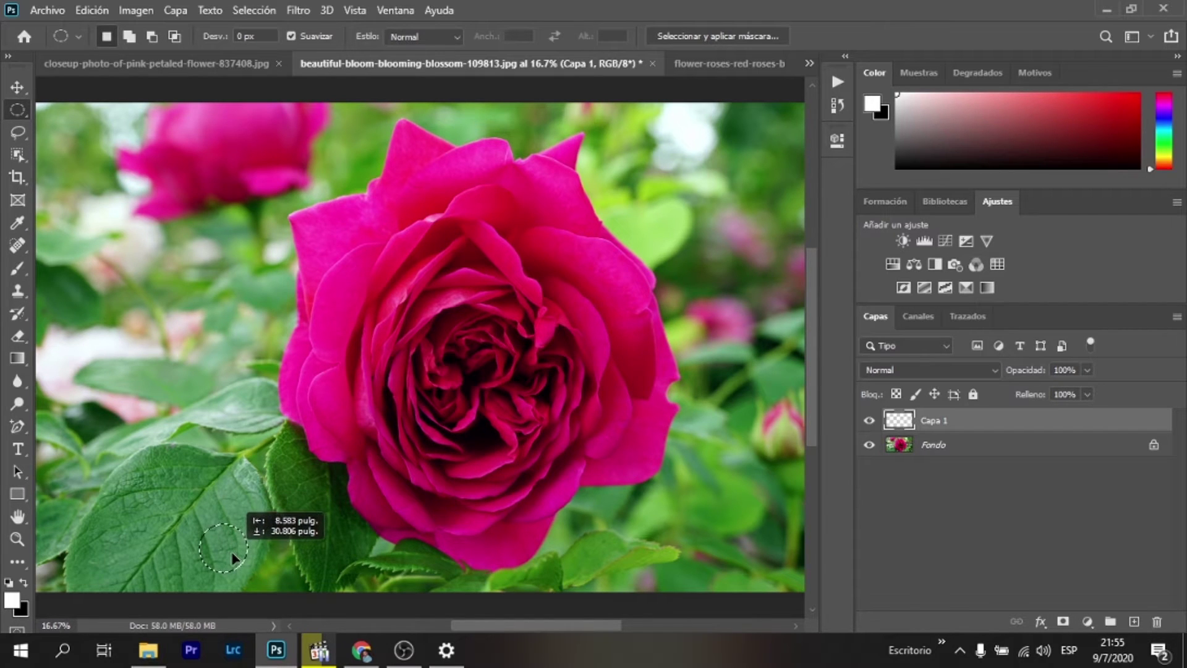
{"action": "key", "text": "z"}
{"action": "left_click", "coordinate": [244, 539]}
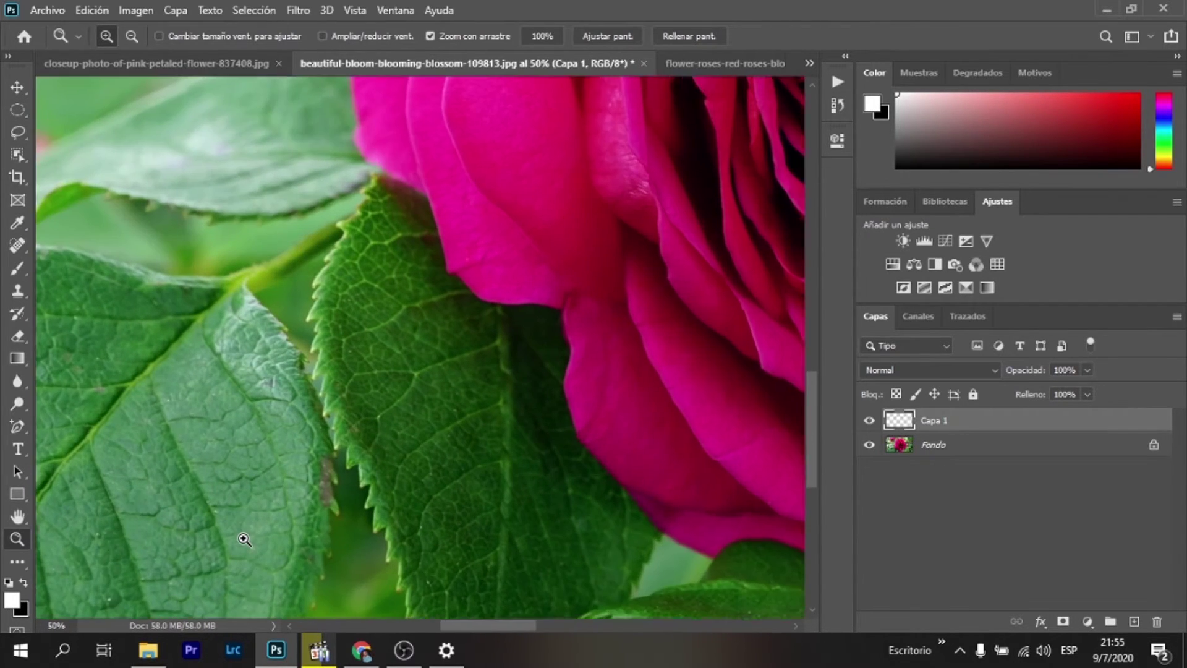
{"action": "left_click", "coordinate": [244, 539]}
{"action": "left_click_drag", "start_coordinate": [808, 424], "coordinate": [810, 477]}
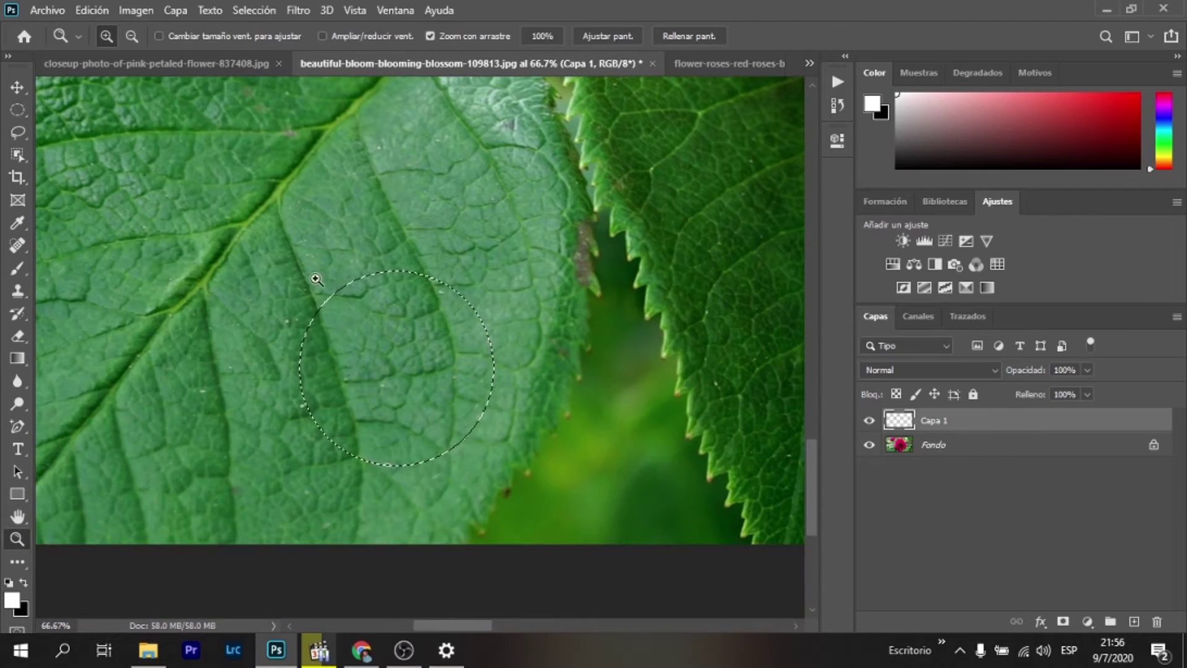
Fill the circle with the Básicos Black, White gradient, dark upper left to light lower right
{"action": "left_click", "coordinate": [21, 357]}
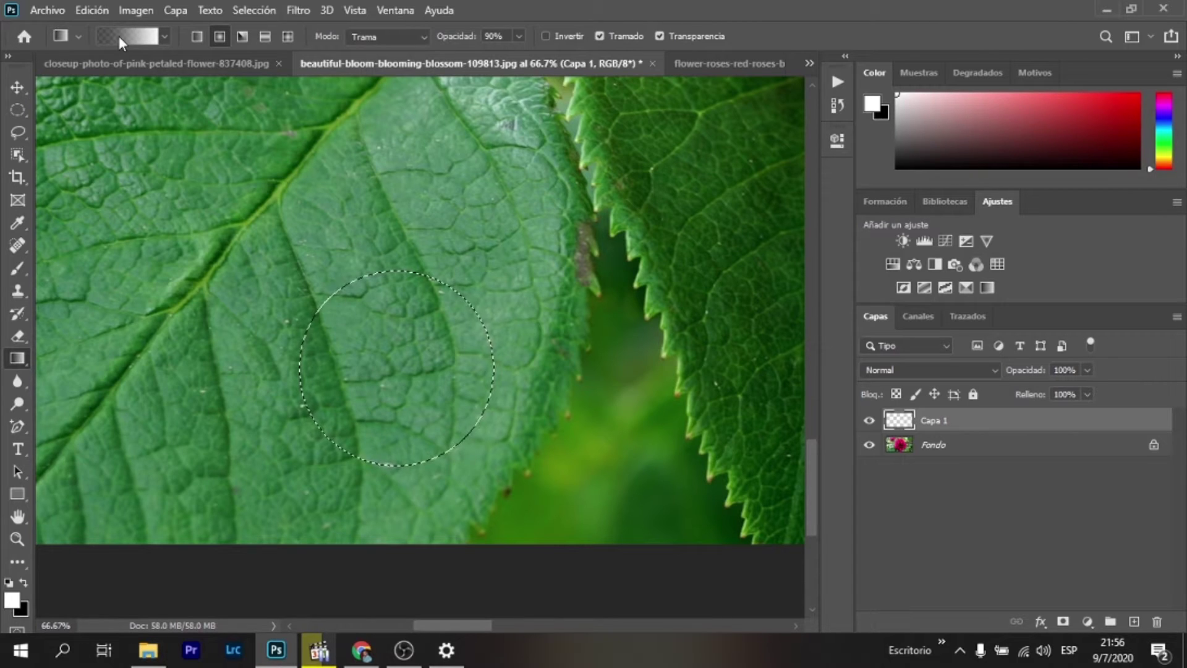
{"action": "left_click", "coordinate": [120, 34]}
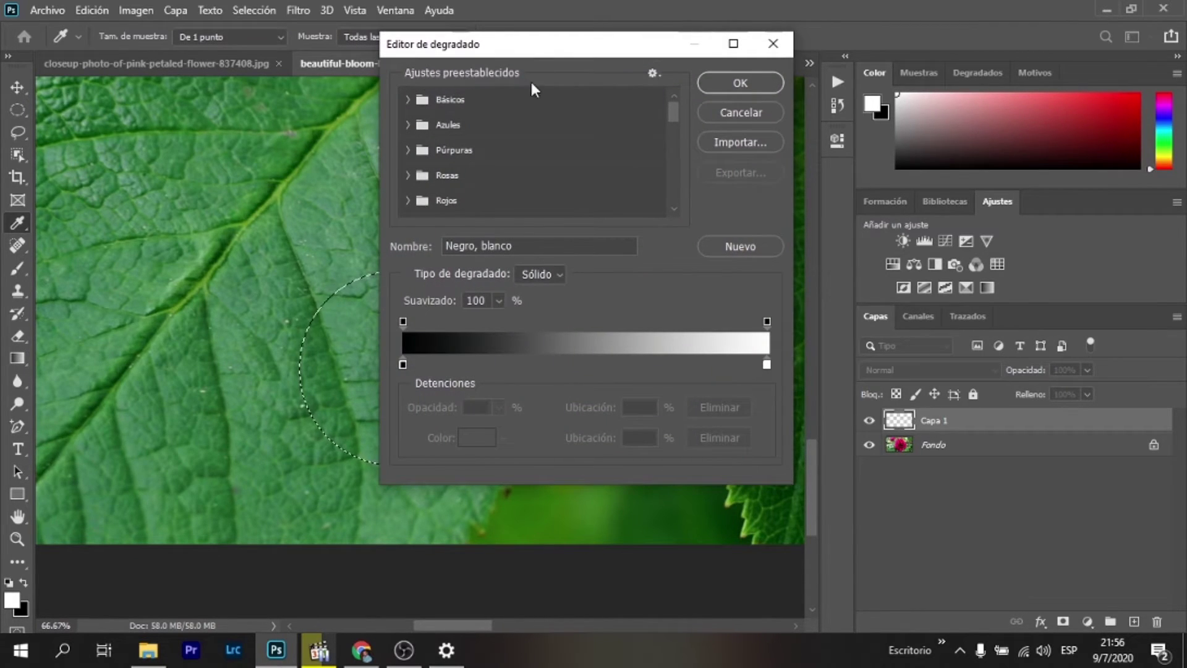
{"action": "left_click", "coordinate": [407, 102]}
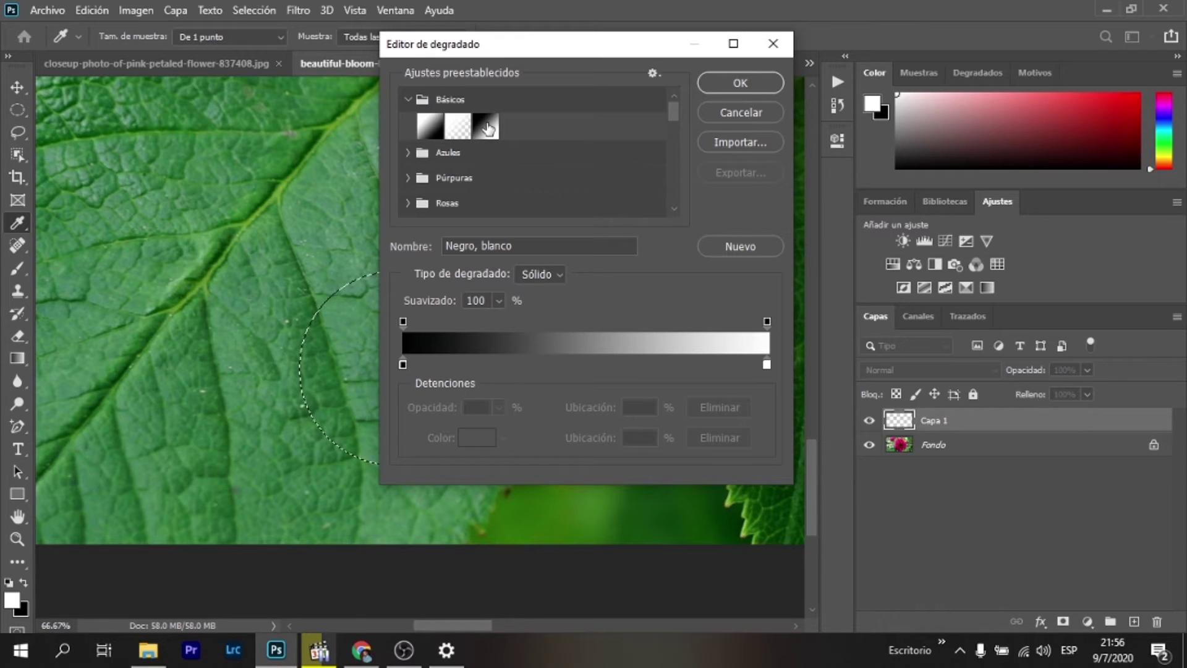
{"action": "left_click", "coordinate": [488, 128]}
{"action": "left_click", "coordinate": [742, 83]}
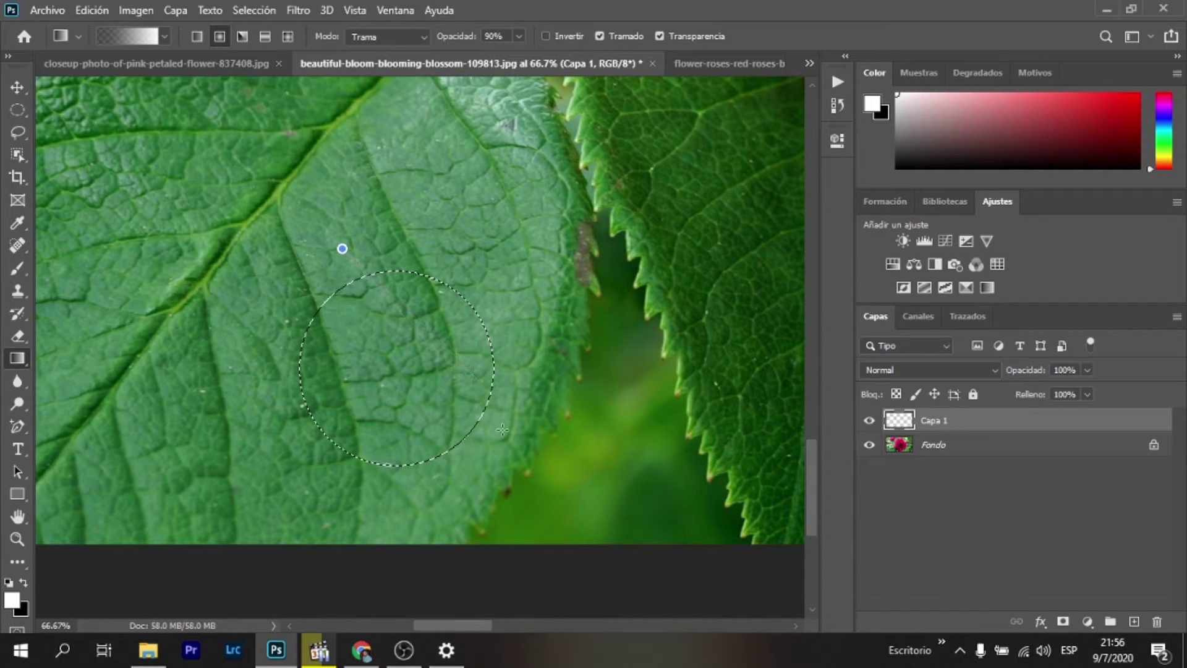
{"action": "left_click_drag", "start_coordinate": [342, 249], "coordinate": [502, 446]}
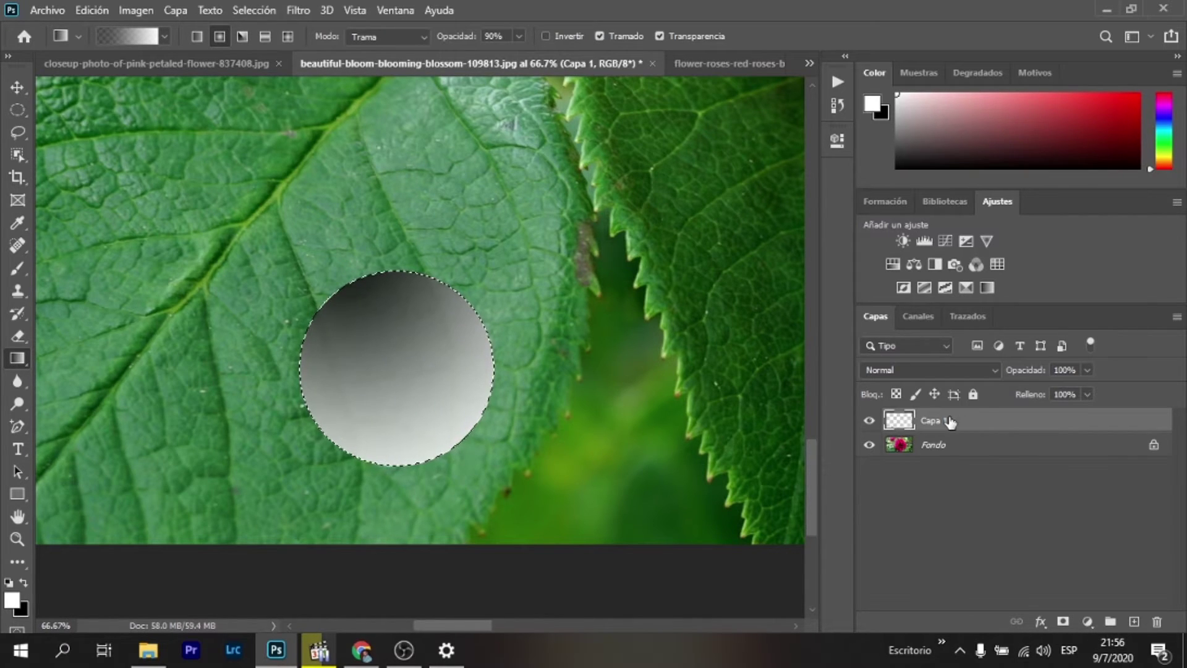
Give Capa 1 a Subexposición lineal drop shadow: 35% opacity, 120° angle, 2 px distance, size 5
{"action": "double_click", "coordinate": [1060, 421]}
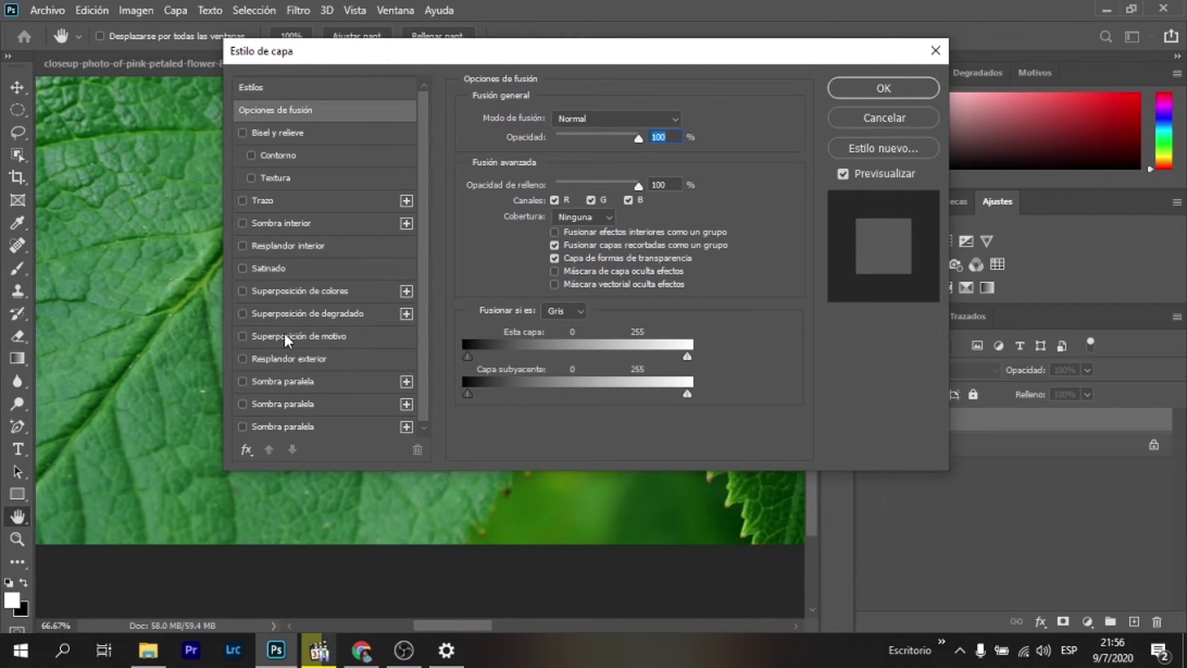
{"action": "scroll", "coordinate": [284, 334], "scroll_direction": "down", "scroll_amount": 1}
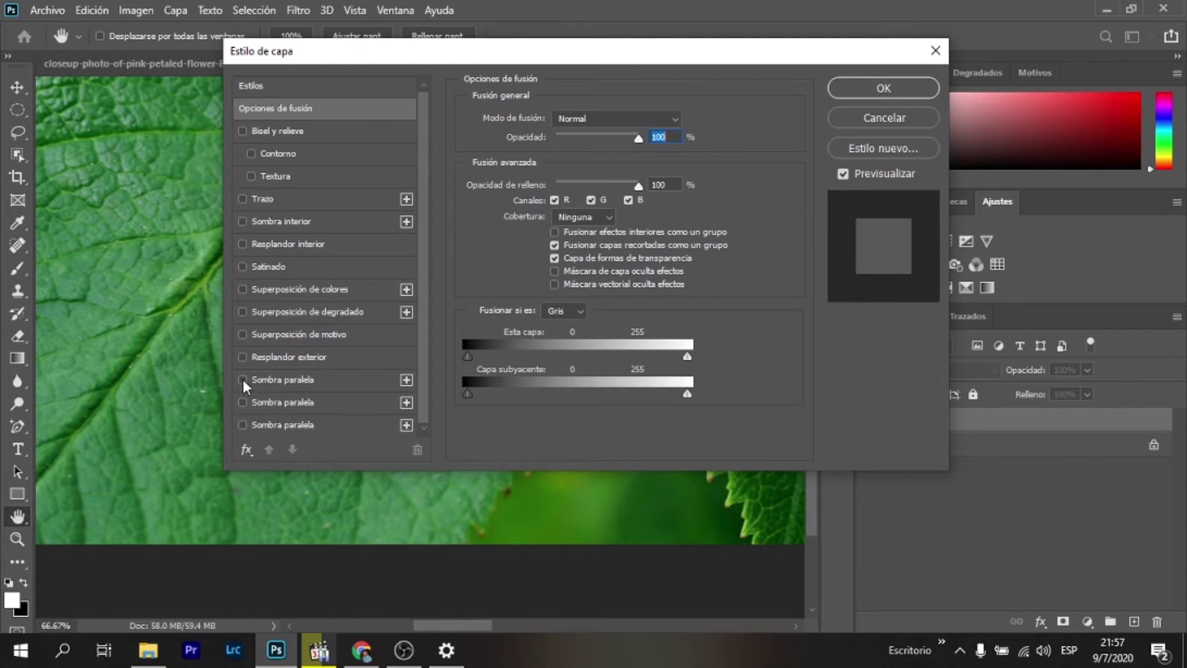
{"action": "left_click", "coordinate": [407, 379]}
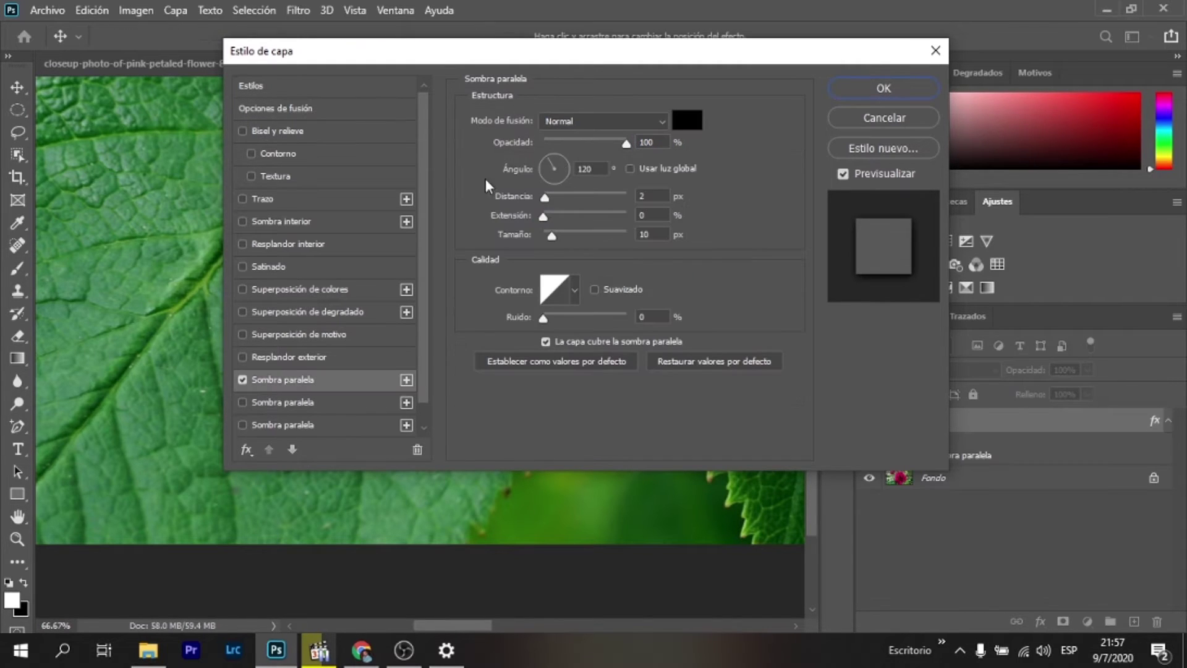
{"action": "left_click", "coordinate": [659, 121]}
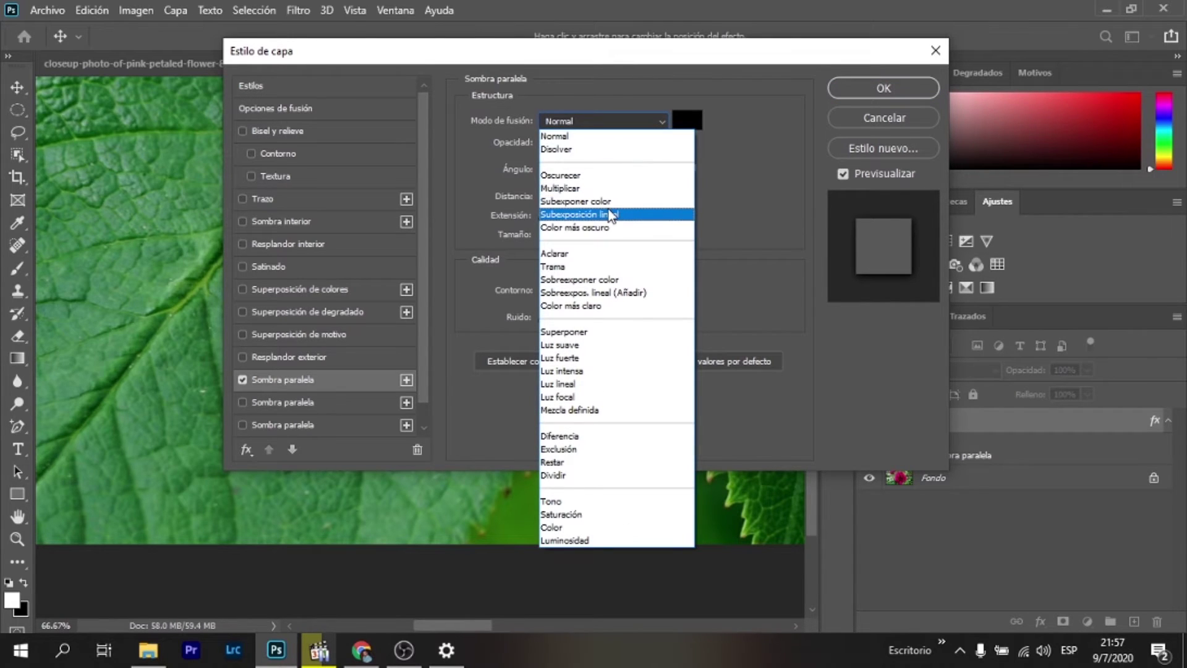
{"action": "left_click", "coordinate": [628, 215]}
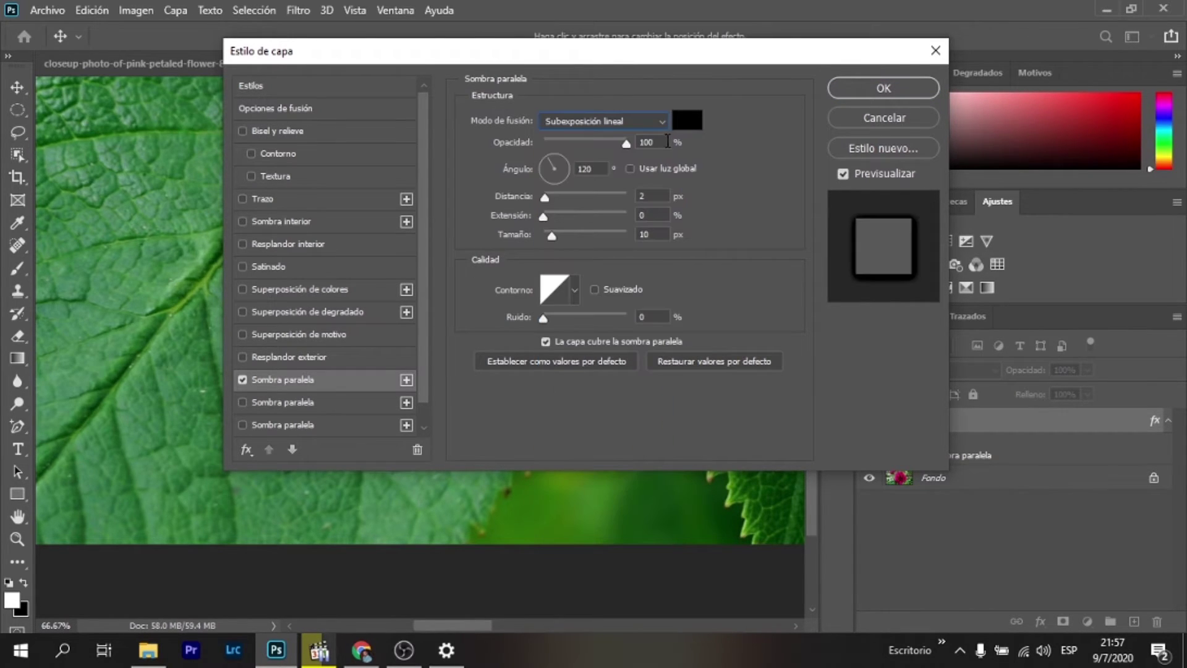
{"action": "left_click", "coordinate": [666, 142]}
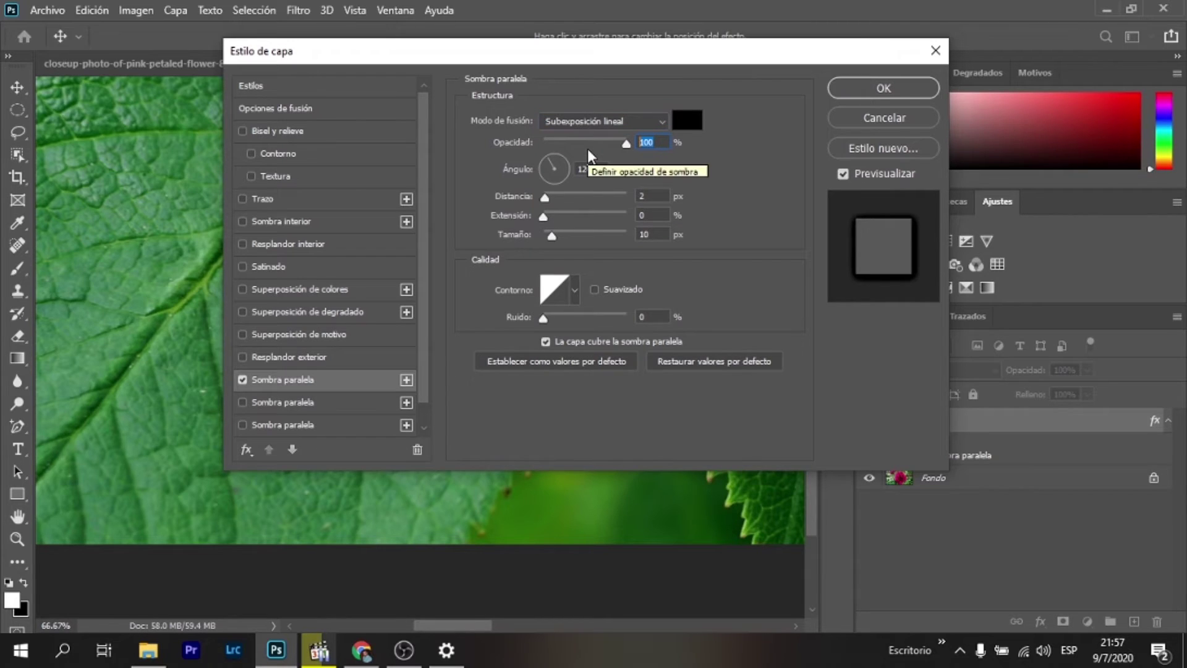
{"action": "type", "text": "35"}
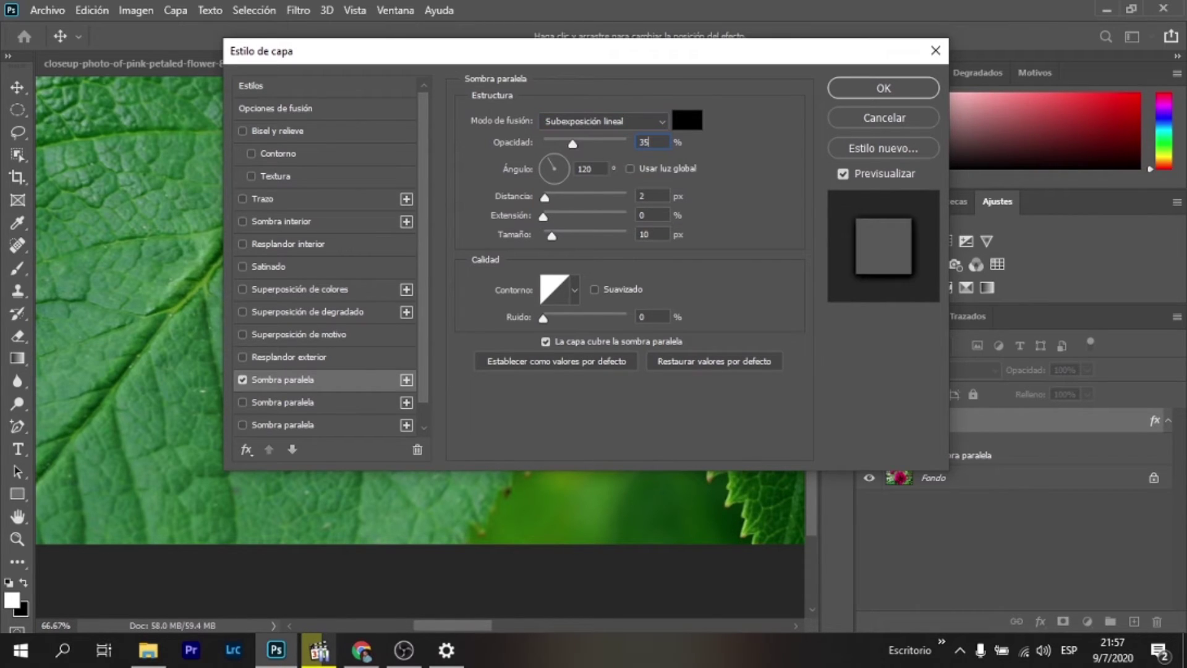
{"action": "left_click", "coordinate": [631, 168]}
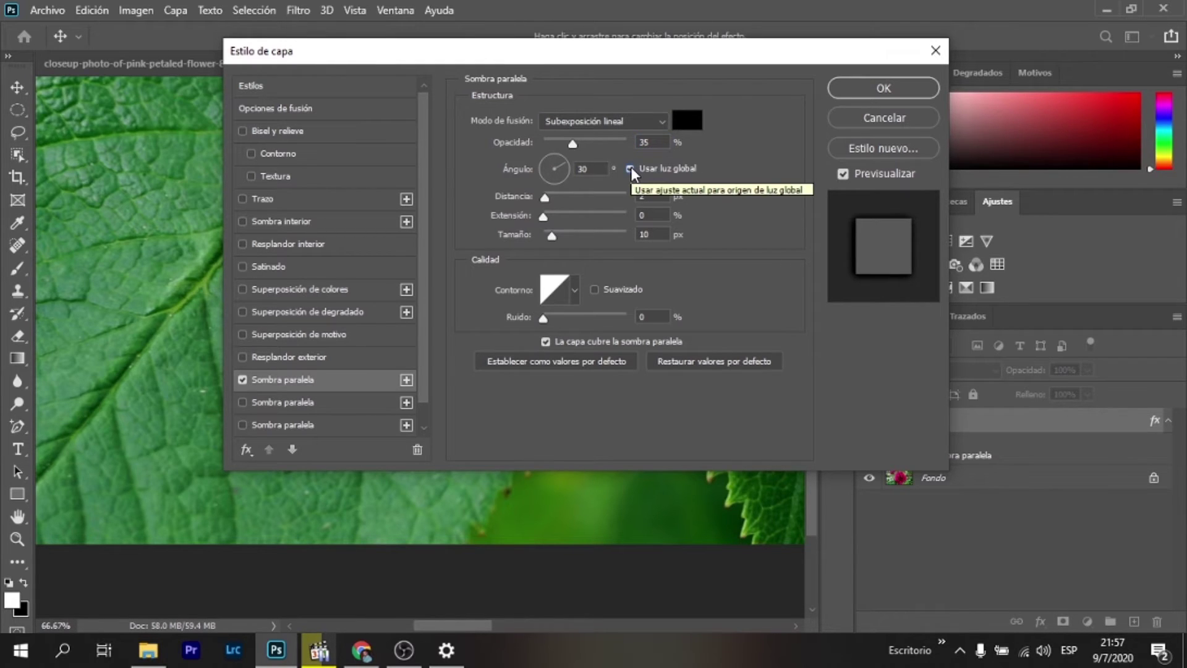
{"action": "left_click", "coordinate": [631, 169]}
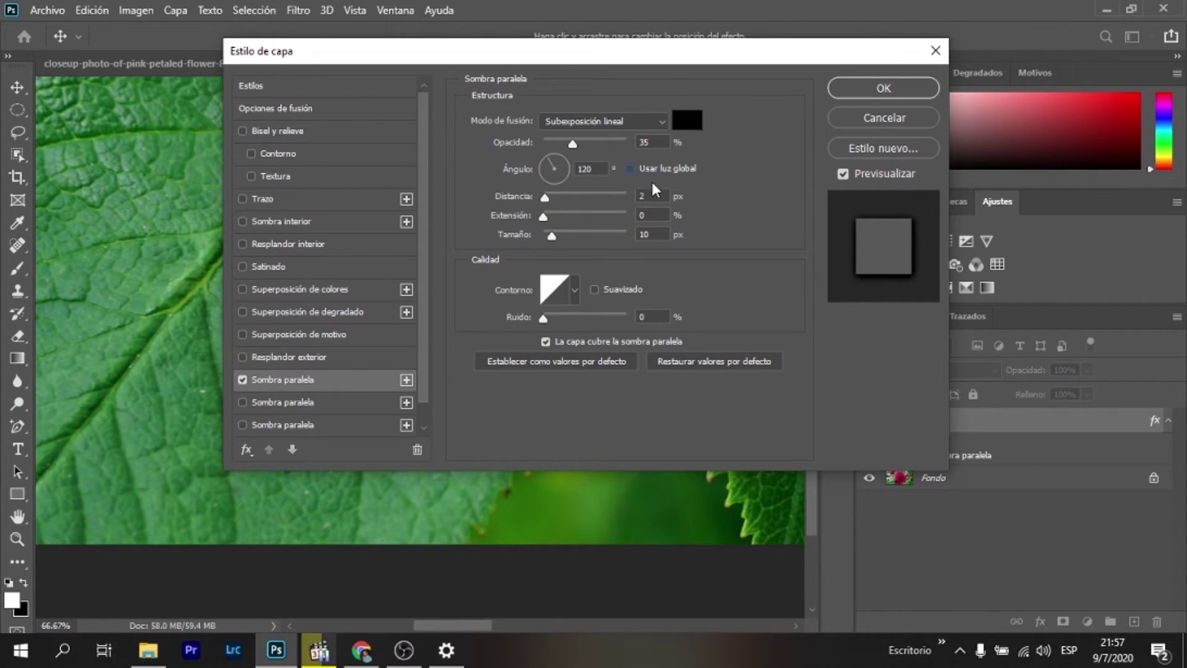
{"action": "left_click", "coordinate": [659, 238]}
{"action": "type", "text": "5"}
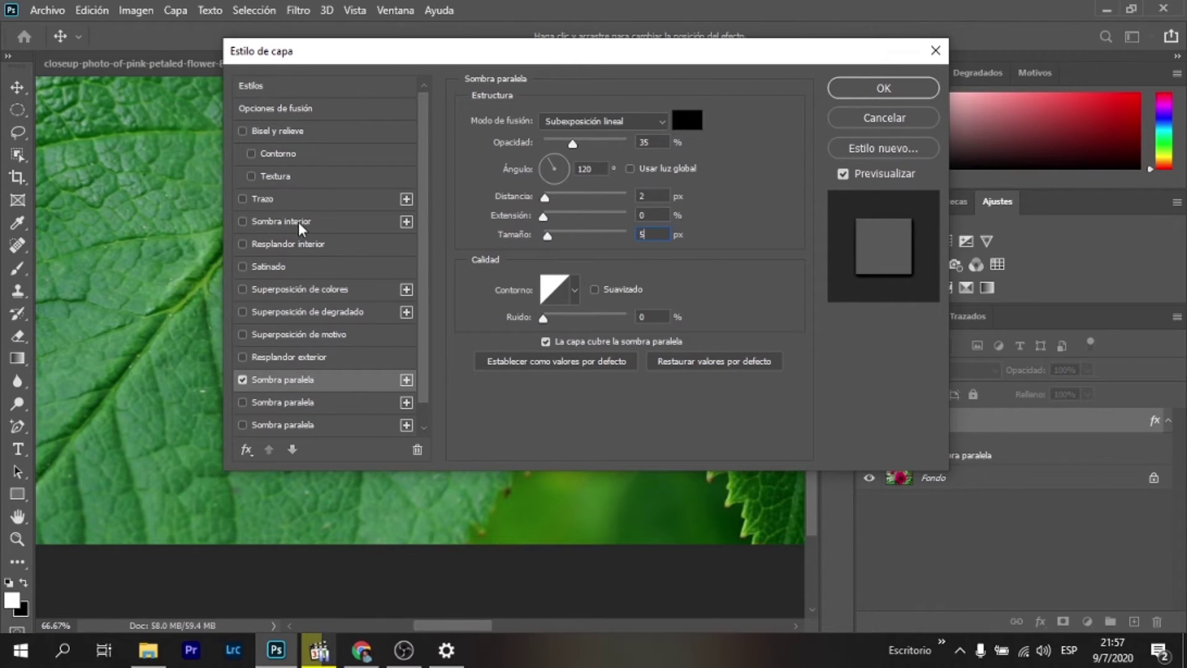
Enable a Subexposición lineal inner shadow at 20% opacity, 10 px distance, 15 px size
{"action": "left_click", "coordinate": [407, 221]}
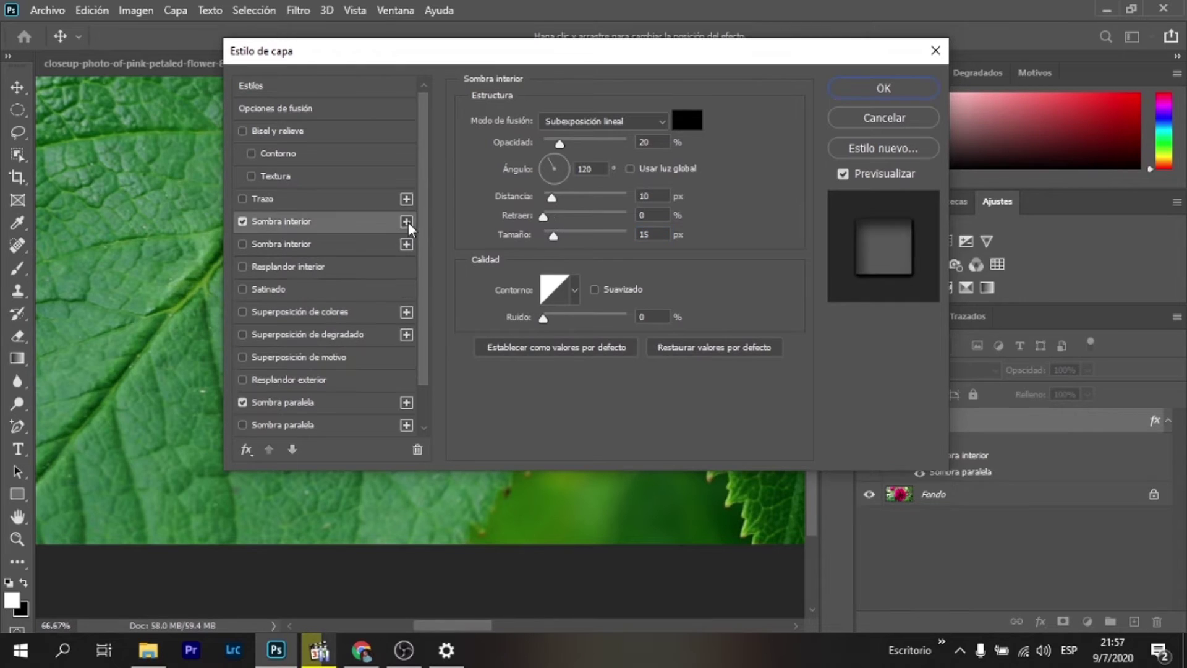
{"action": "left_click", "coordinate": [657, 122]}
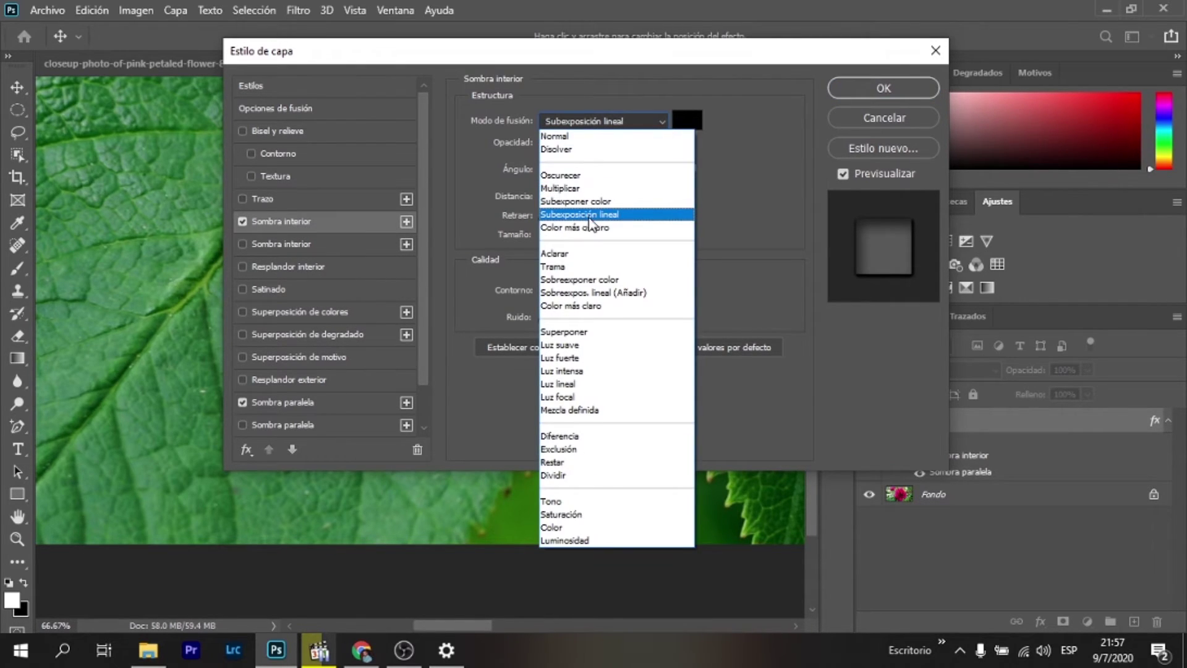
{"action": "left_click", "coordinate": [631, 214]}
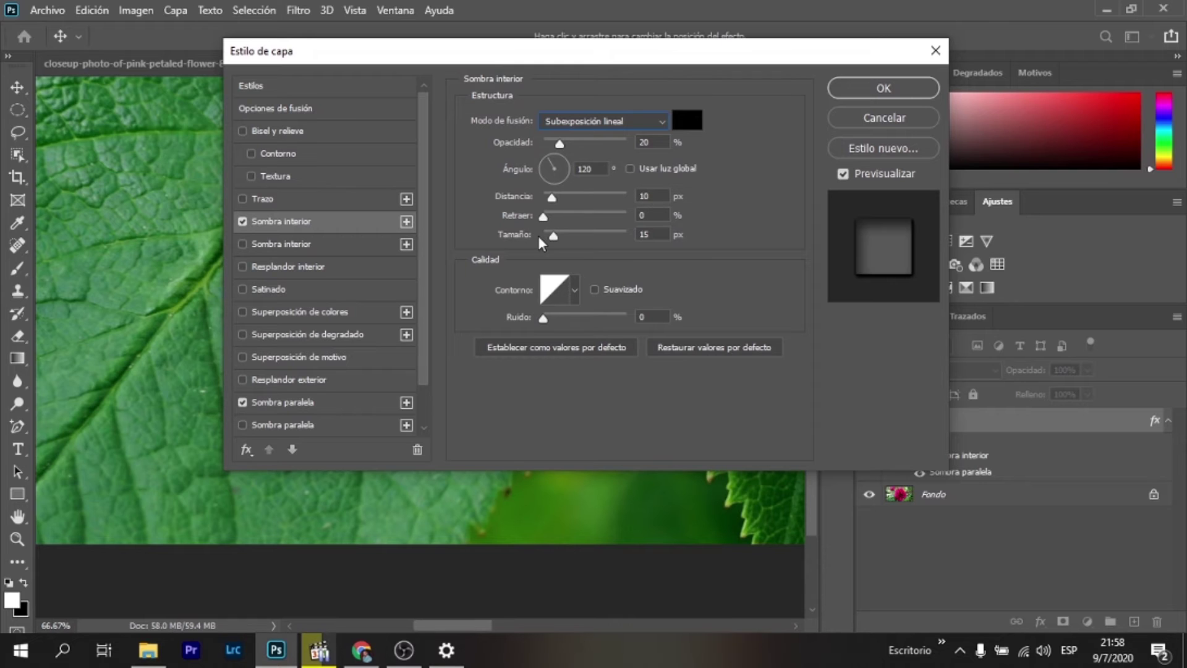
Apply the shadow styles, set Capa 1 to Superponer blending, and deselect the circle
{"action": "left_click", "coordinate": [896, 87]}
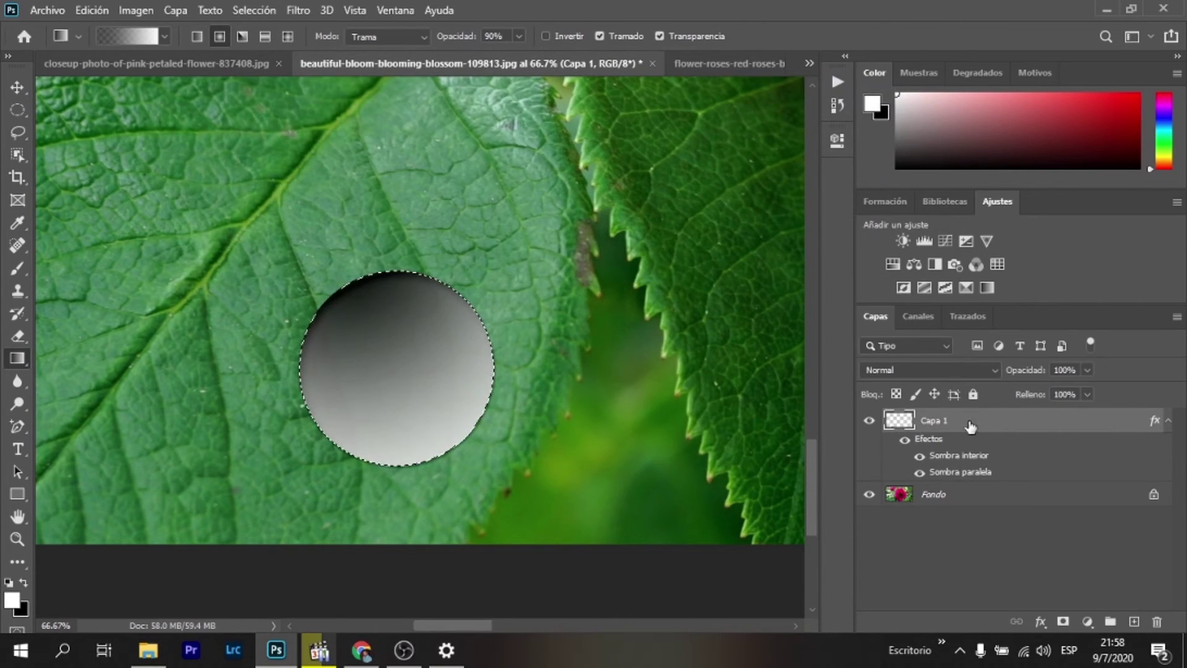
{"action": "left_click", "coordinate": [995, 374]}
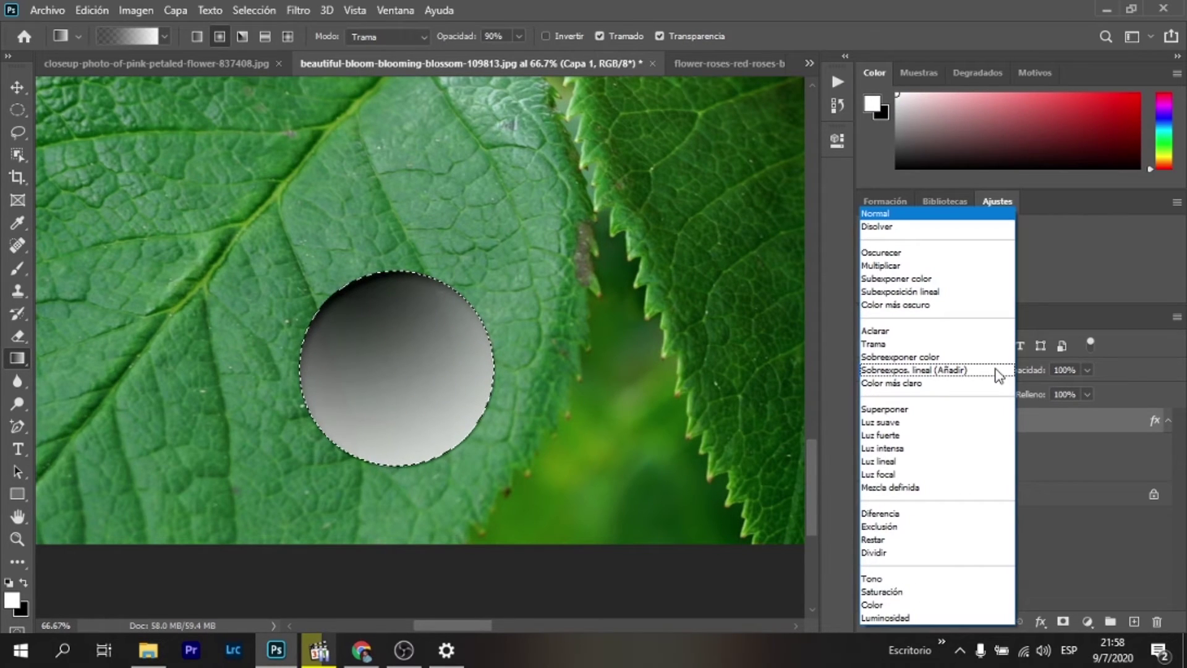
{"action": "left_click", "coordinate": [901, 411]}
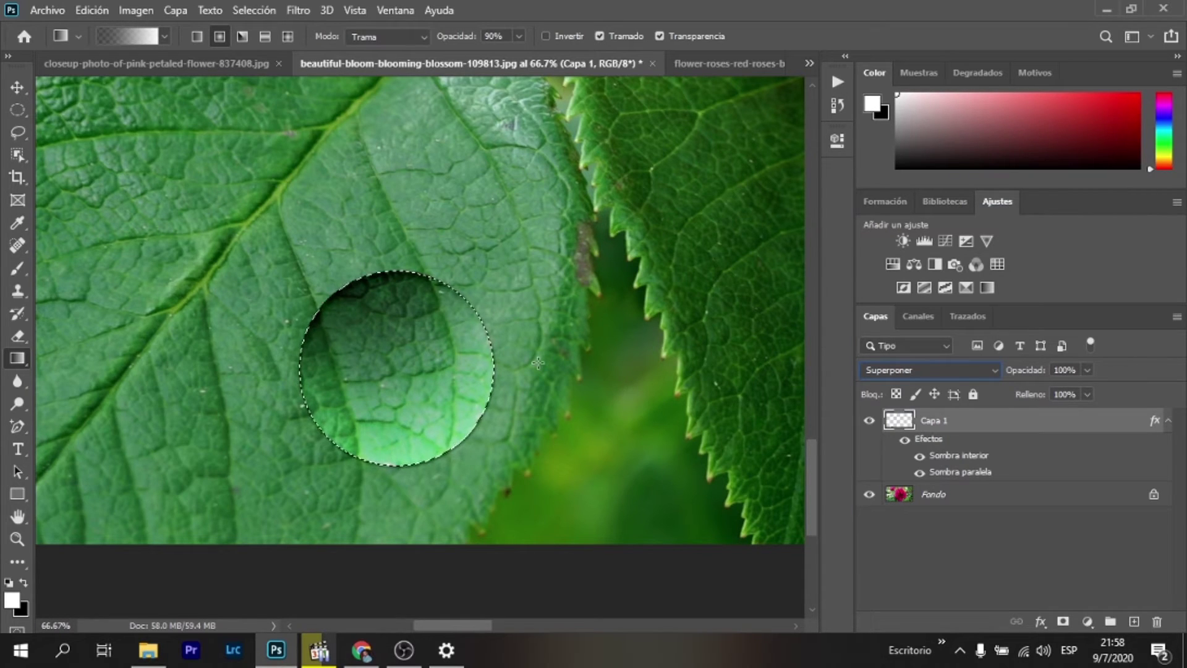
{"action": "key", "text": "ctrl+d"}
{"action": "left_click", "coordinate": [17, 539]}
{"action": "left_click_drag", "start_coordinate": [366, 430], "coordinate": [321, 451]}
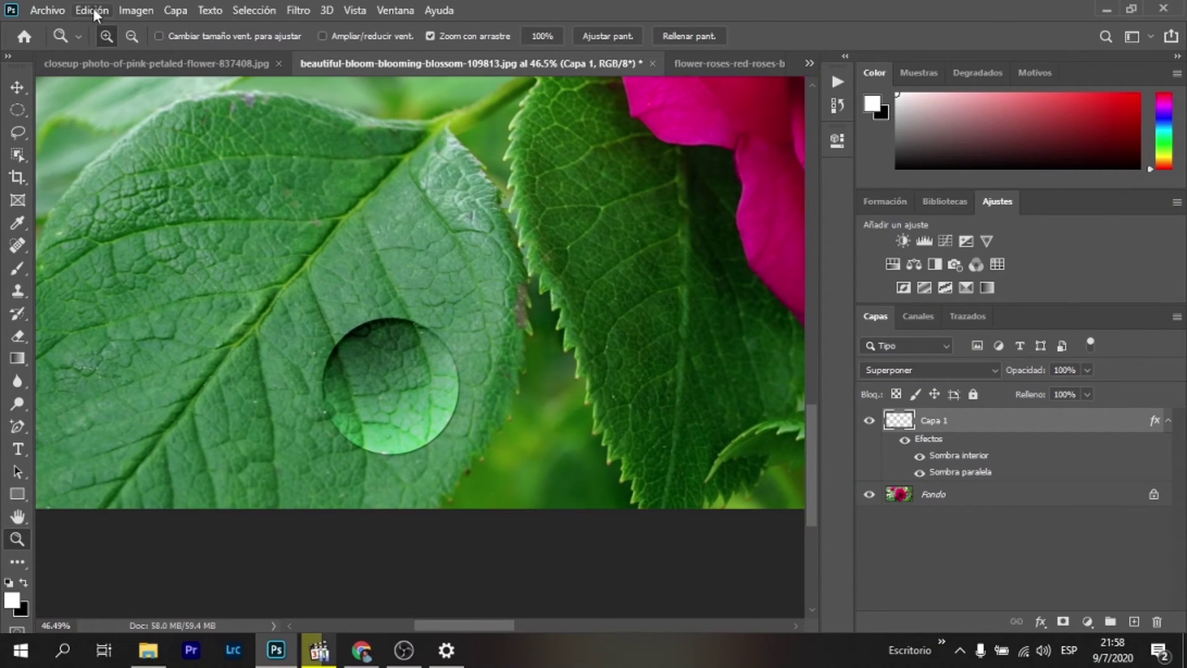
Scale the droplet down to about 45% and view it at 100% zoom
{"action": "key", "text": "ctrl+t"}
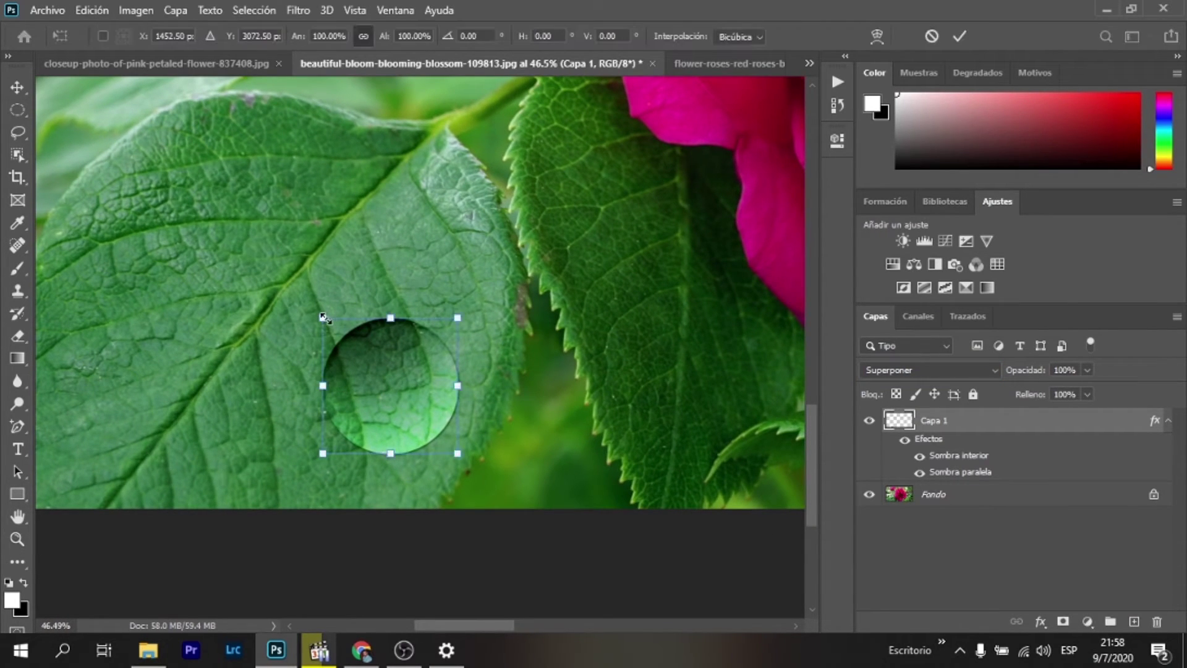
{"action": "mouse_move", "coordinate": [322, 315]}
{"action": "left_mouse_down"}
{"action": "mouse_move", "coordinate": [382, 372]}
{"action": "mouse_move", "coordinate": [339, 362]}
{"action": "mouse_move", "coordinate": [217, 238]}
{"action": "mouse_move", "coordinate": [208, 192]}
{"action": "mouse_move", "coordinate": [172, 237]}
{"action": "mouse_move", "coordinate": [342, 387]}
{"action": "mouse_move", "coordinate": [296, 382]}
{"action": "mouse_move", "coordinate": [321, 426]}
{"action": "left_mouse_up"}
{"action": "key", "text": "Return"}
{"action": "key", "text": "z"}
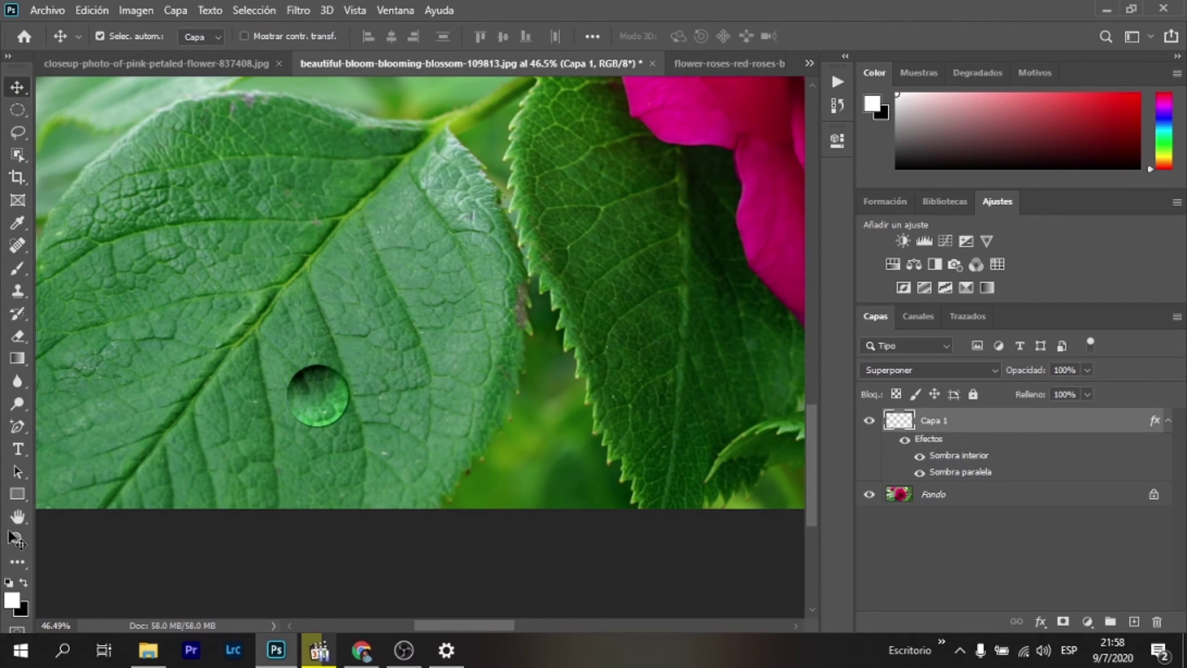
{"action": "left_click", "coordinate": [293, 442]}
{"action": "left_click", "coordinate": [340, 416]}
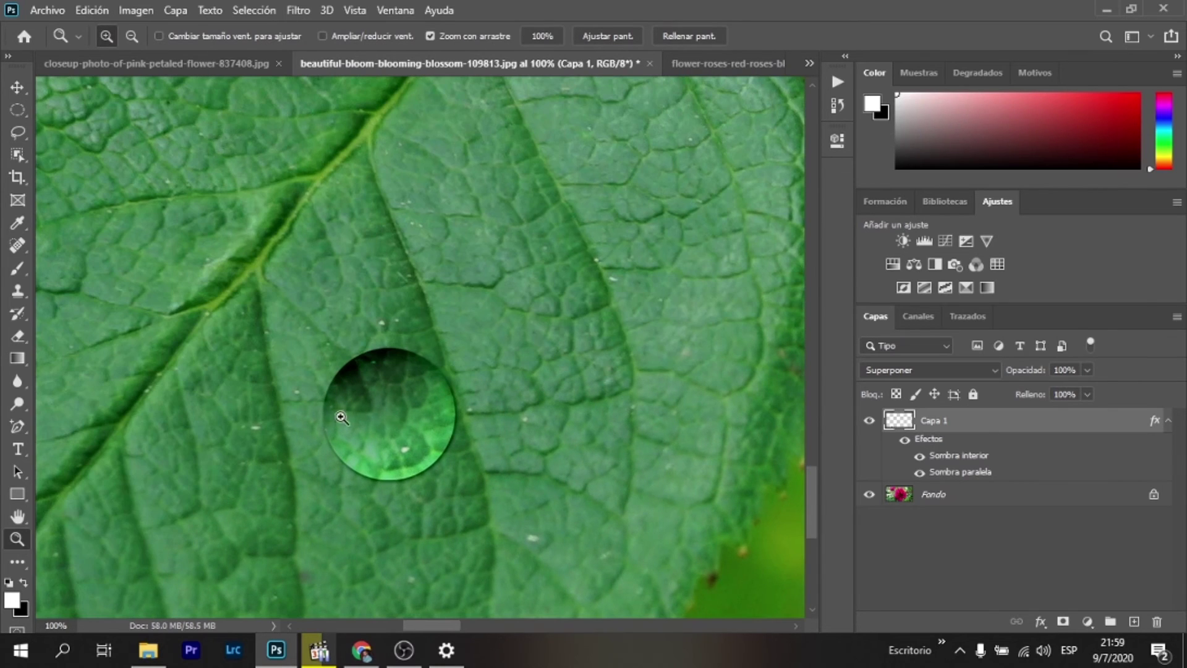
Paint a white highlight dot at the drop's upper left with a 24 px, 50%-hardness brush
{"action": "left_click", "coordinate": [19, 266]}
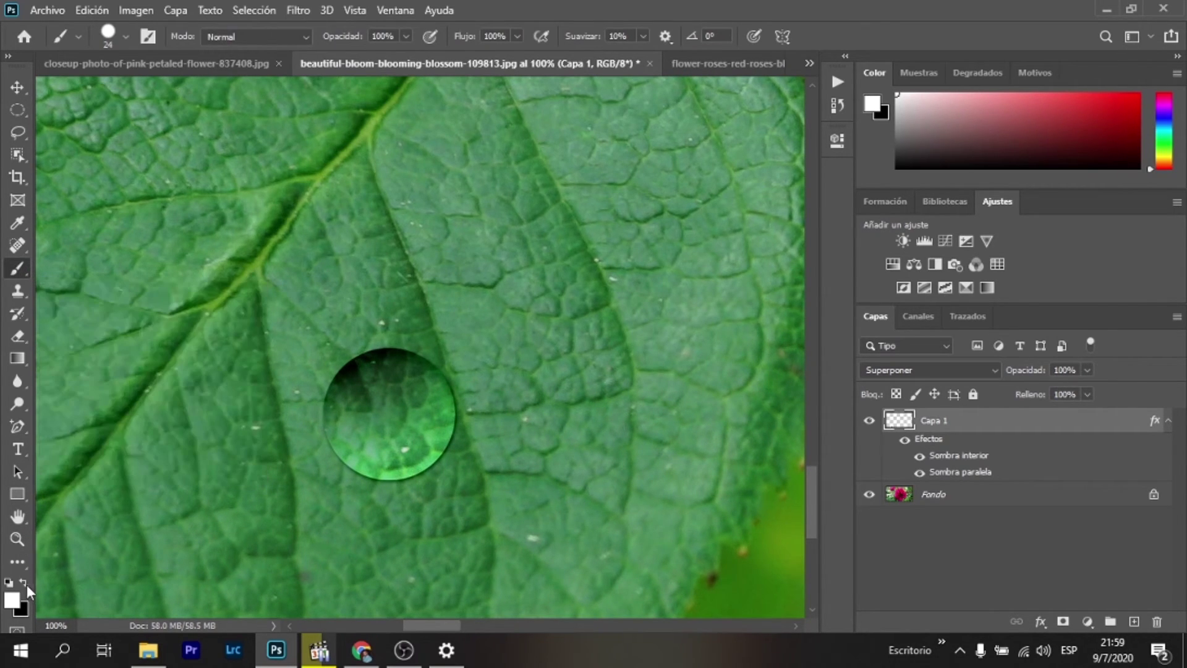
{"action": "right_click", "coordinate": [368, 385]}
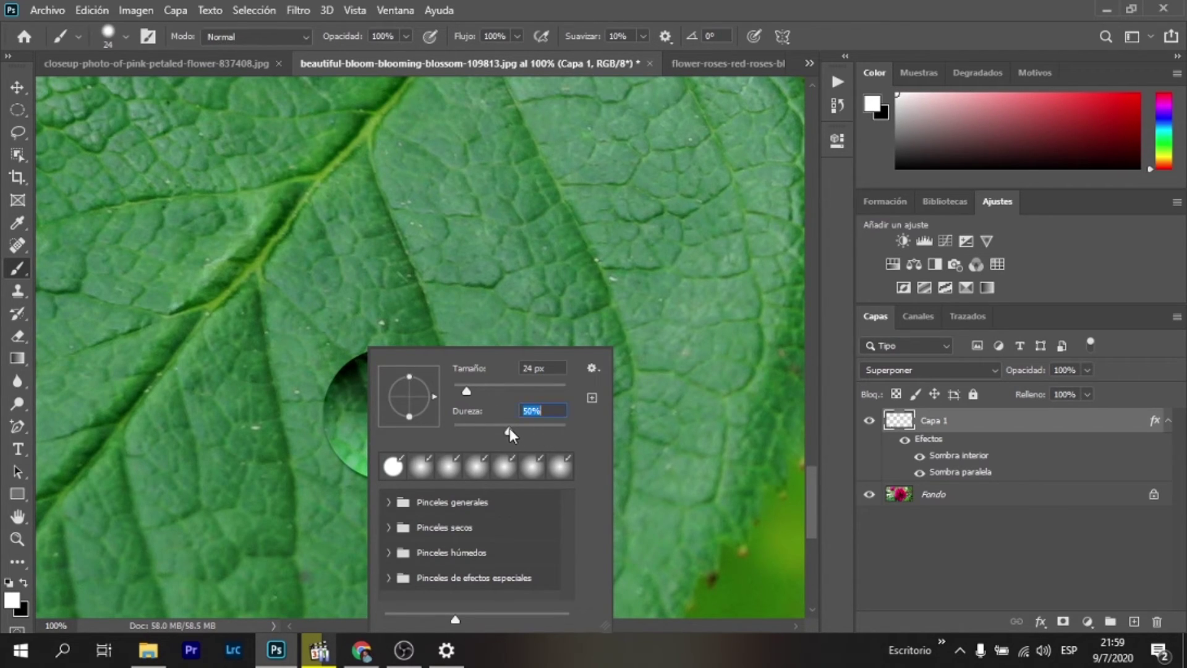
{"action": "key", "text": "Return"}
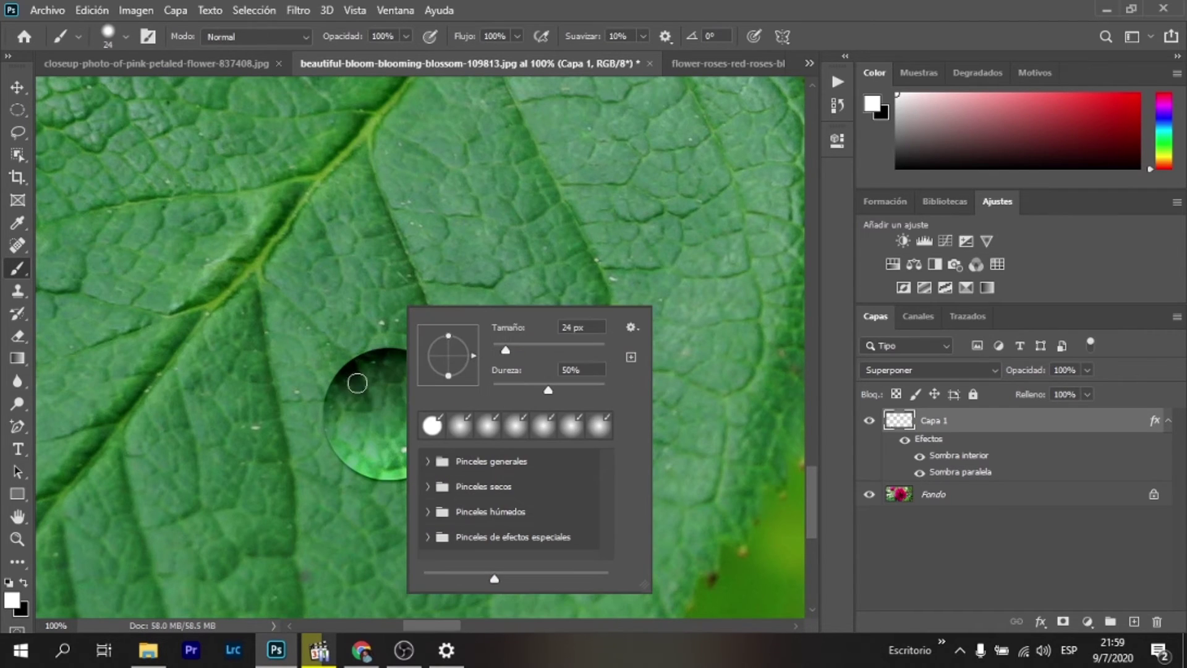
{"action": "key", "text": "Return"}
{"action": "left_click", "coordinate": [364, 378]}
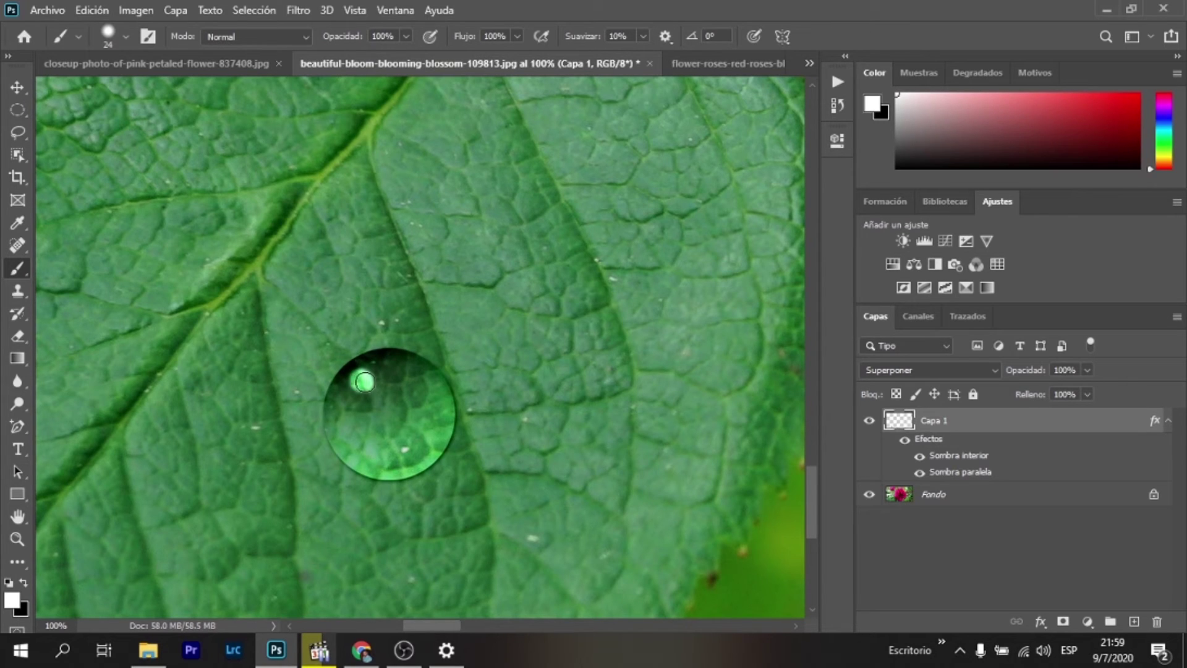
Group the droplet layer into Grupo 1 and compare the leaf with it hidden
{"action": "key", "text": "z"}
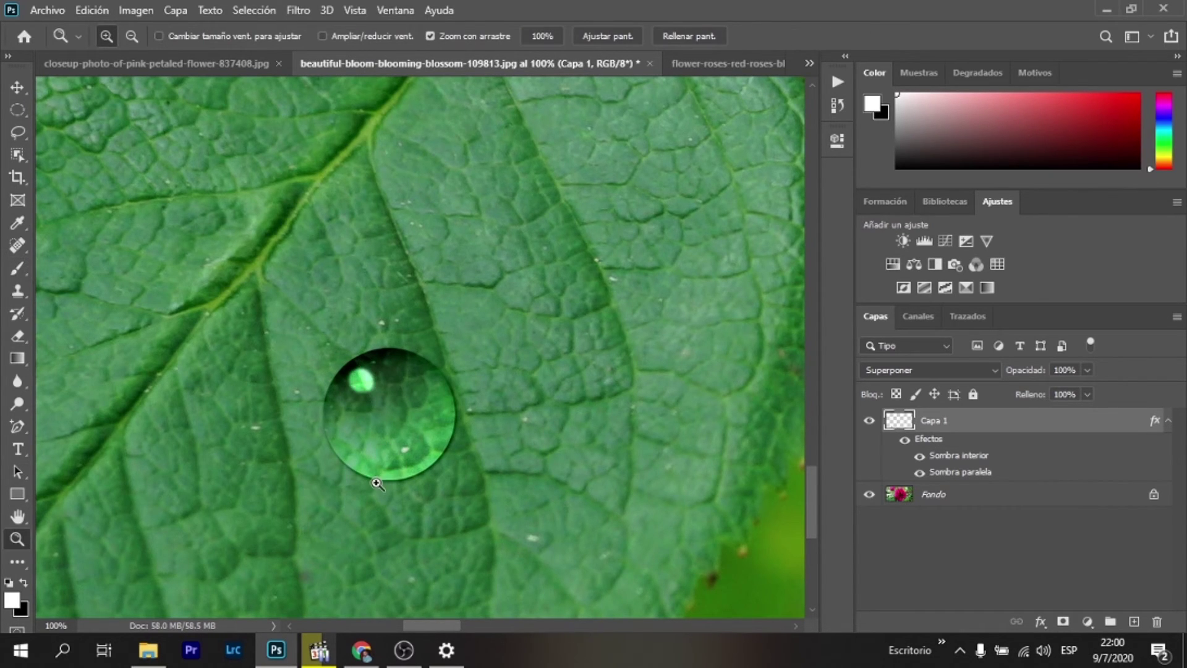
{"action": "left_click_drag", "start_coordinate": [379, 480], "coordinate": [323, 486]}
{"action": "left_click", "coordinate": [396, 500], "text": "alt"}
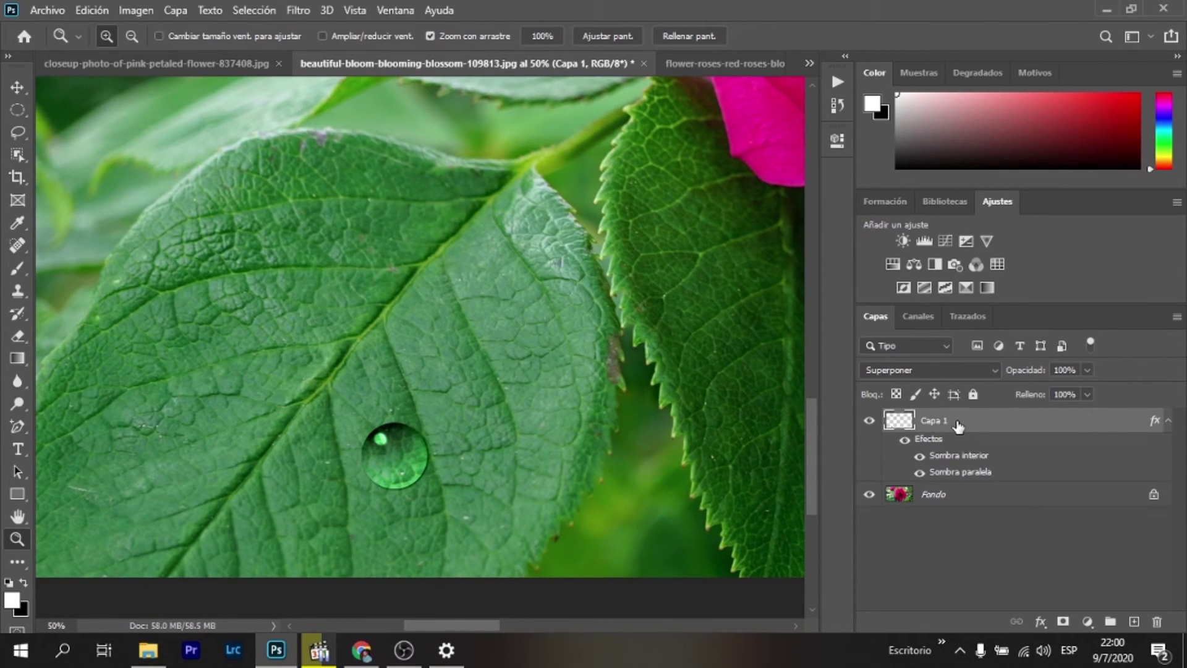
{"action": "key", "text": "ctrl+g"}
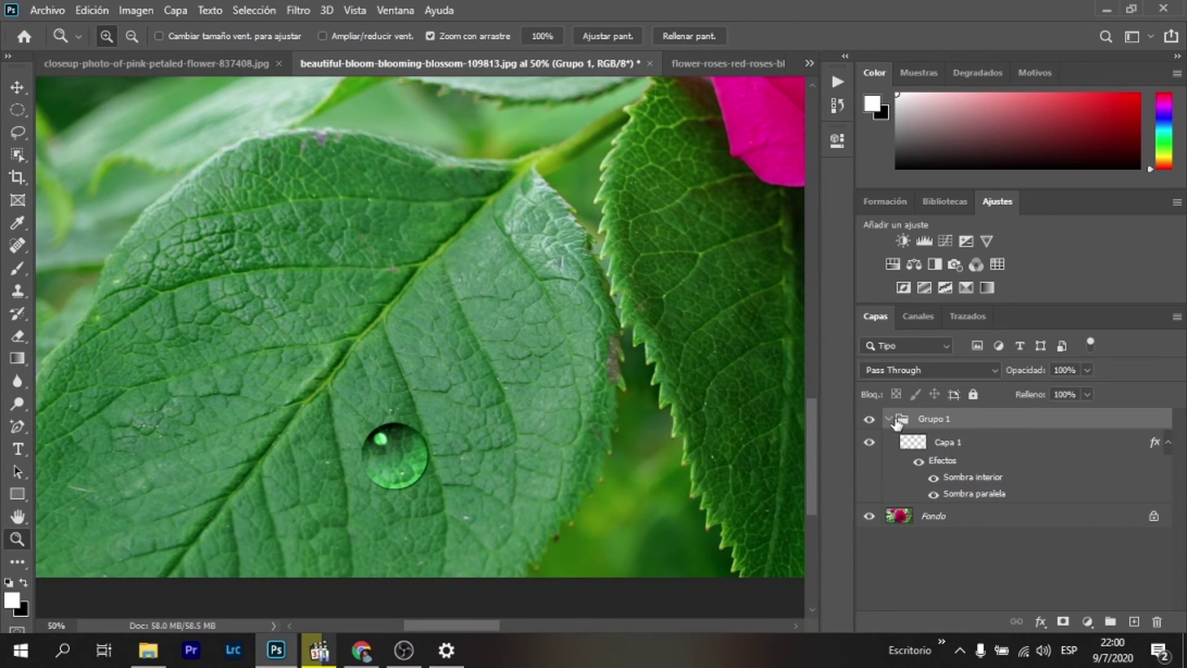
{"action": "left_click", "coordinate": [870, 419]}
Duplicate the droplet group twice, creating Grupo 1 copia and Grupo 1 copia 2
{"action": "key", "text": "ctrl+j"}
{"action": "key", "text": "ctrl+j"}
{"action": "scroll", "coordinate": [906, 488], "scroll_direction": "down", "scroll_amount": 2}
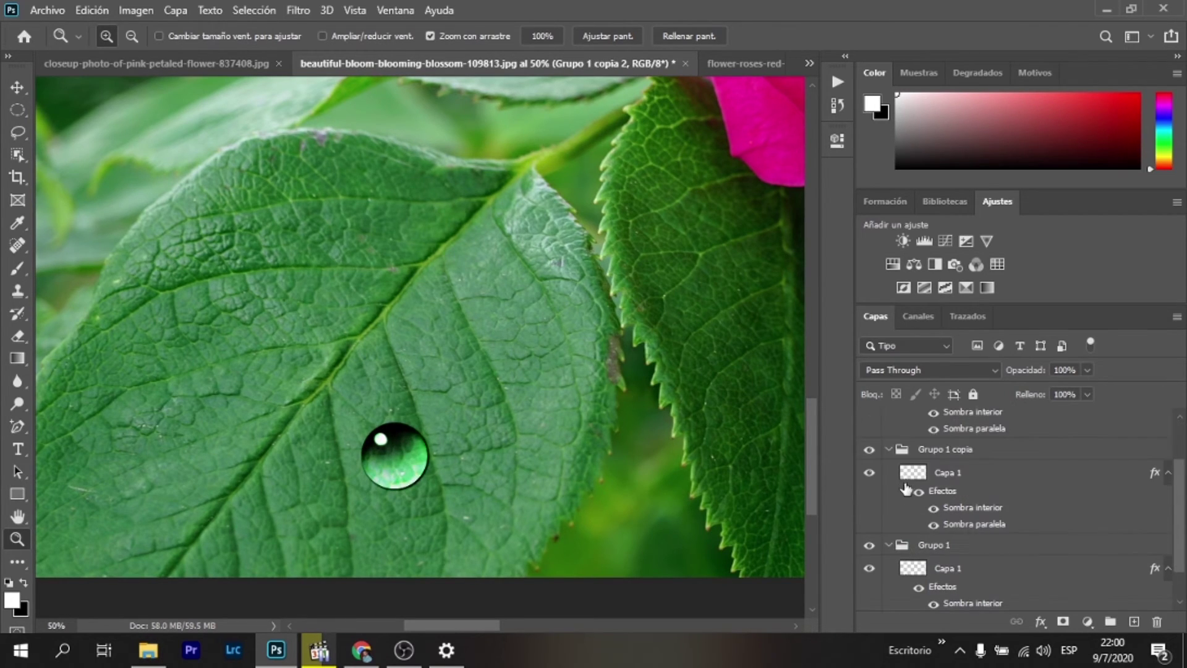
{"action": "scroll", "coordinate": [882, 476], "scroll_direction": "up", "scroll_amount": 1}
{"action": "scroll", "coordinate": [875, 446], "scroll_direction": "up", "scroll_amount": 1}
{"action": "left_click", "coordinate": [870, 419]}
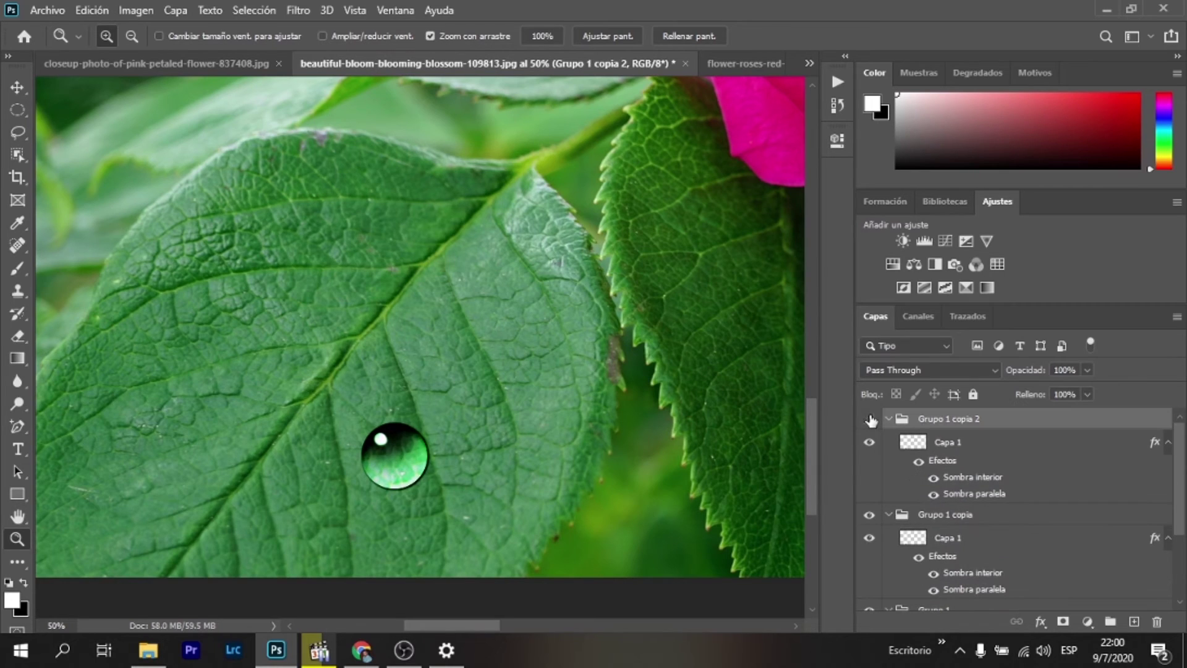
{"action": "left_click", "coordinate": [870, 518]}
{"action": "scroll", "coordinate": [869, 518], "scroll_direction": "down", "scroll_amount": 2}
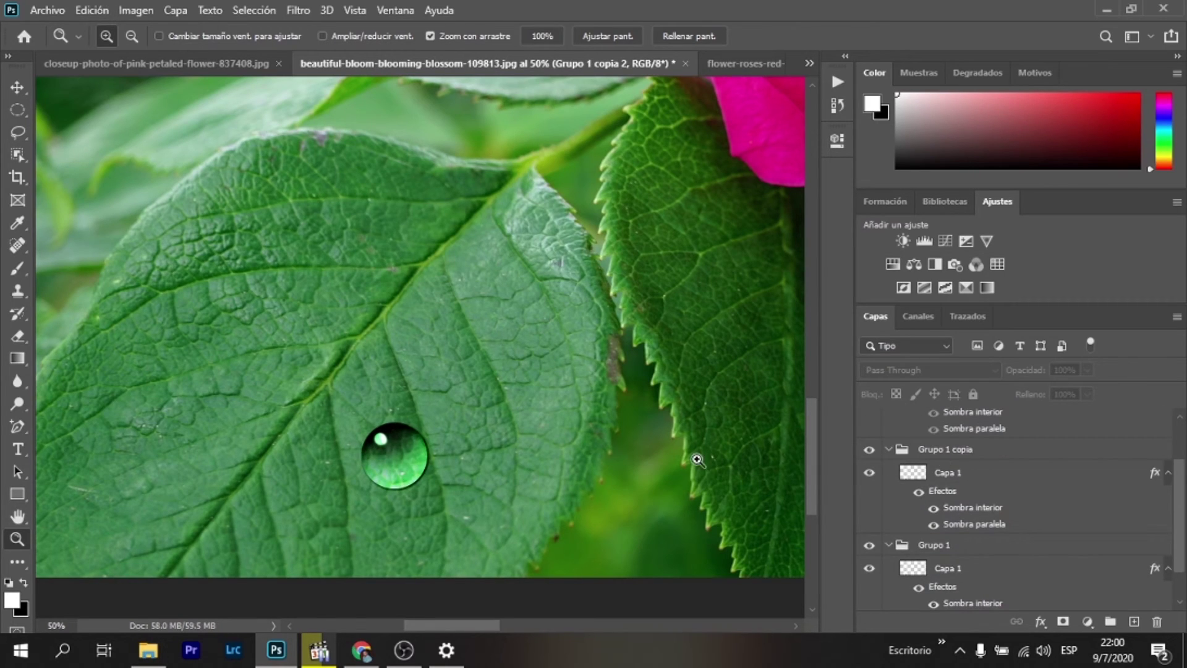
Move one copied drop to the left of the leaf and the other higher up
{"action": "left_click", "coordinate": [17, 86]}
{"action": "left_click_drag", "start_coordinate": [394, 455], "coordinate": [177, 390]}
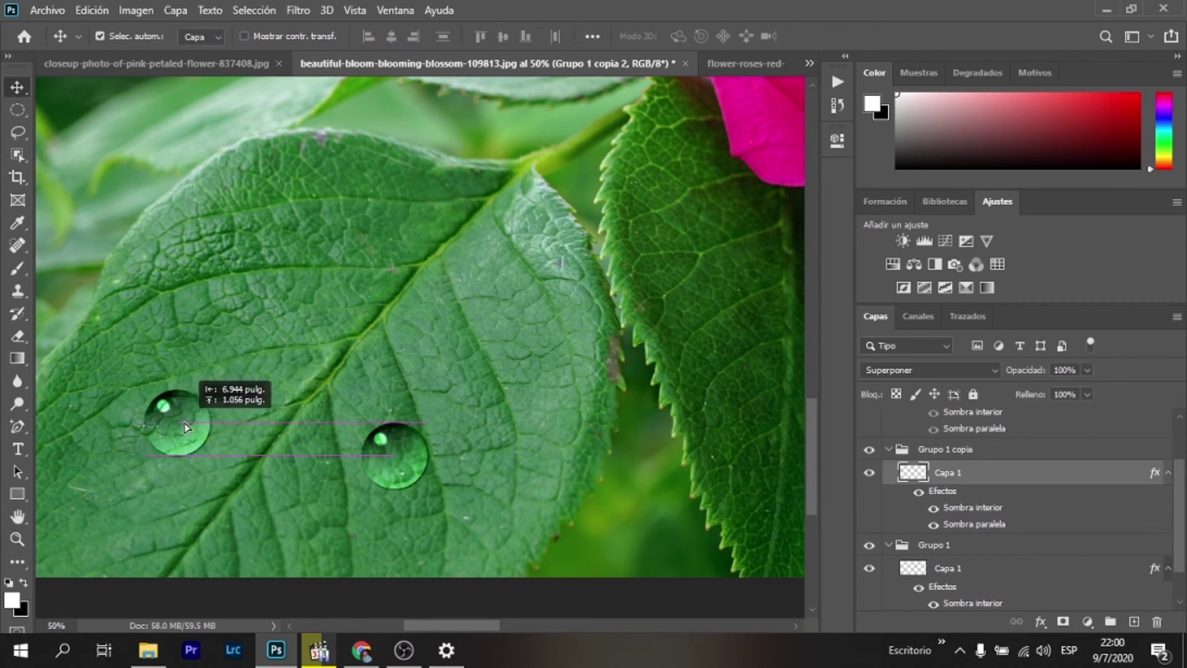
{"action": "scroll", "coordinate": [977, 467], "scroll_direction": "up", "scroll_amount": 1}
{"action": "scroll", "coordinate": [948, 448], "scroll_direction": "up", "scroll_amount": 1}
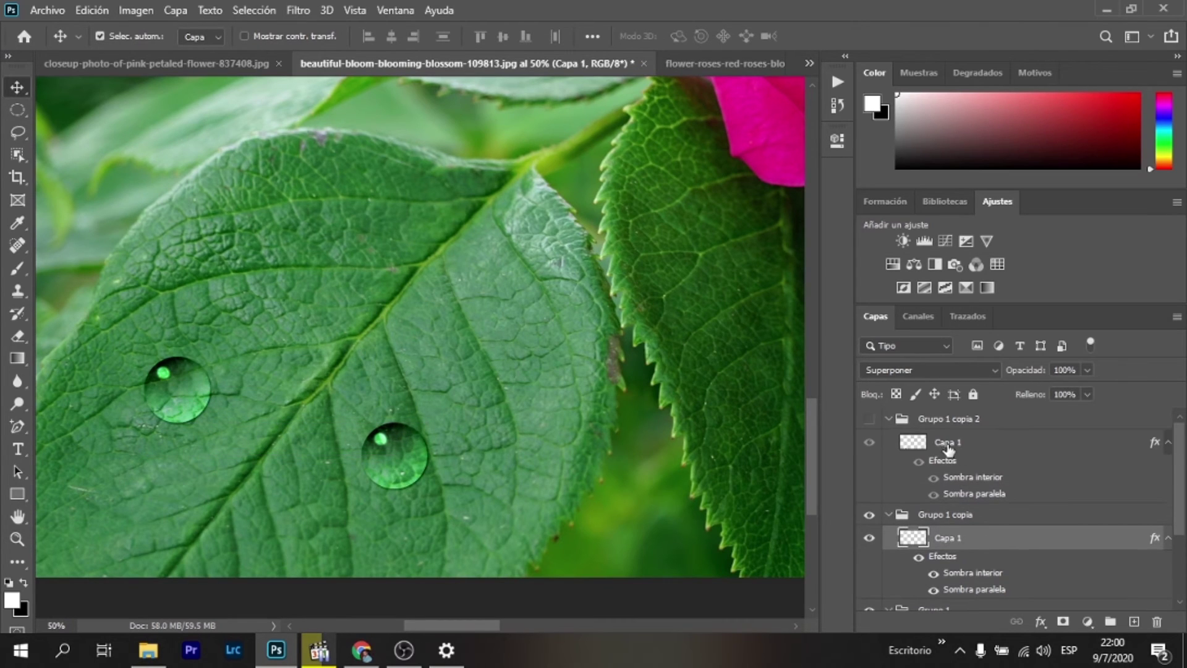
{"action": "left_click", "coordinate": [870, 419]}
{"action": "left_click", "coordinate": [935, 421]}
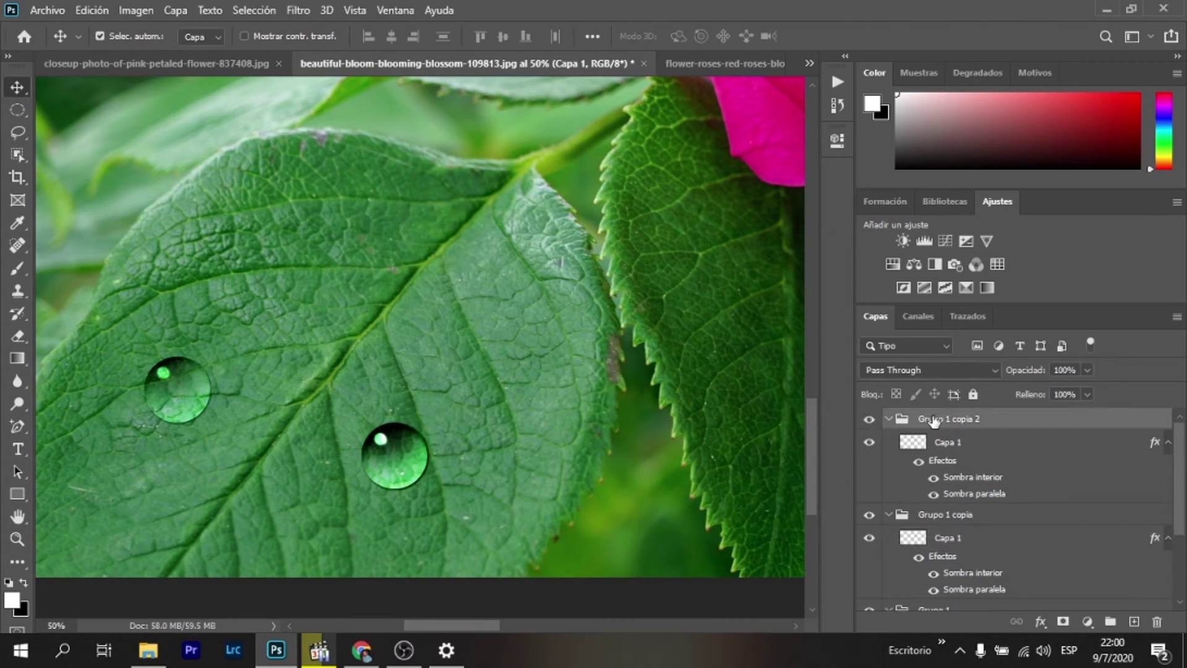
{"action": "left_click_drag", "start_coordinate": [372, 455], "coordinate": [326, 293]}
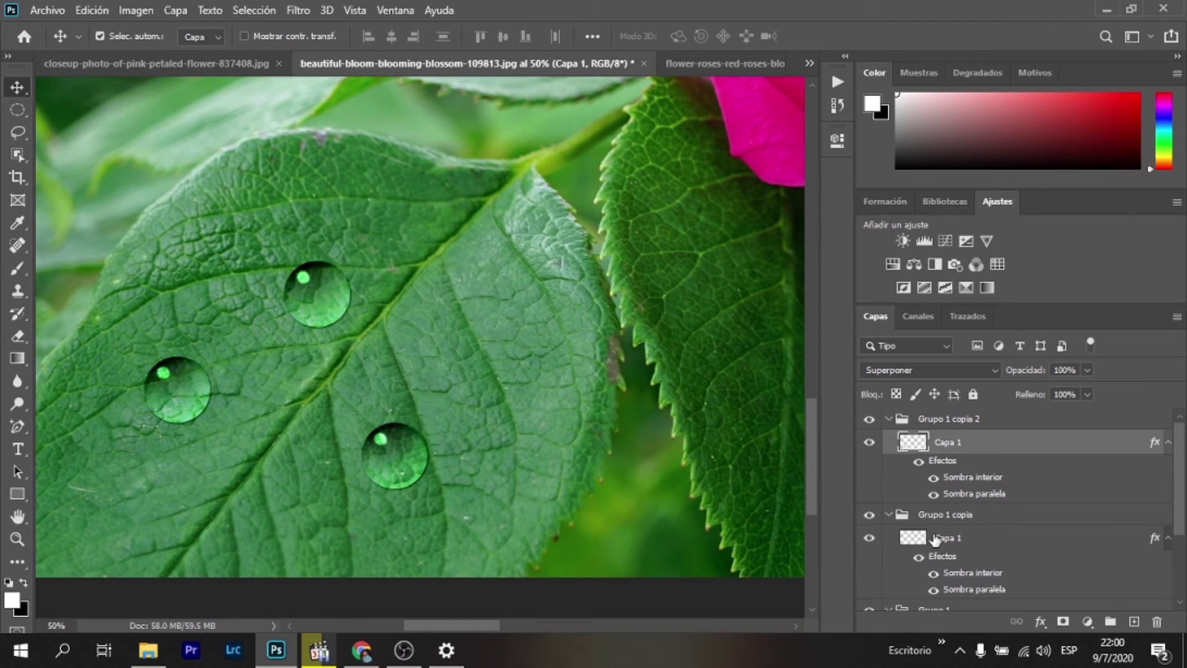
{"action": "left_click", "coordinate": [953, 515]}
Shrink the left droplet on the leaf with Free Transform
{"action": "key", "text": "ctrl+t"}
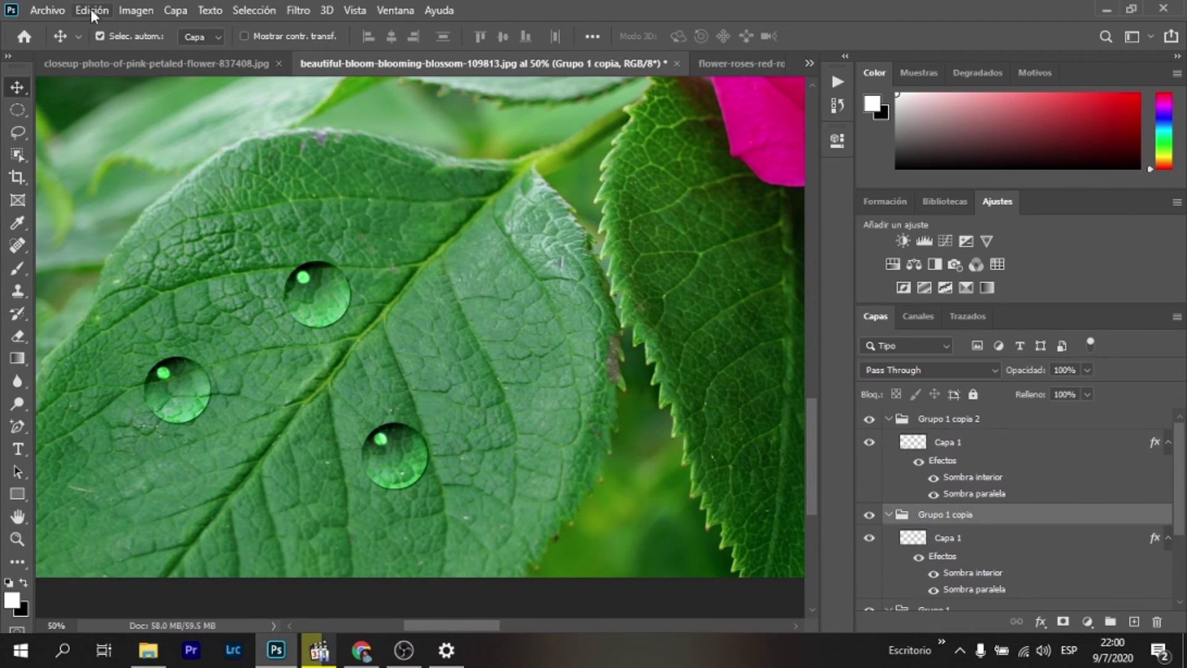
{"action": "left_click_drag", "start_coordinate": [145, 356], "coordinate": [183, 395]}
{"action": "key", "text": "Return"}
Scale down and reposition the upper droplet, Grupo 1 copia 2
{"action": "left_click", "coordinate": [952, 420]}
{"action": "left_click", "coordinate": [92, 9]}
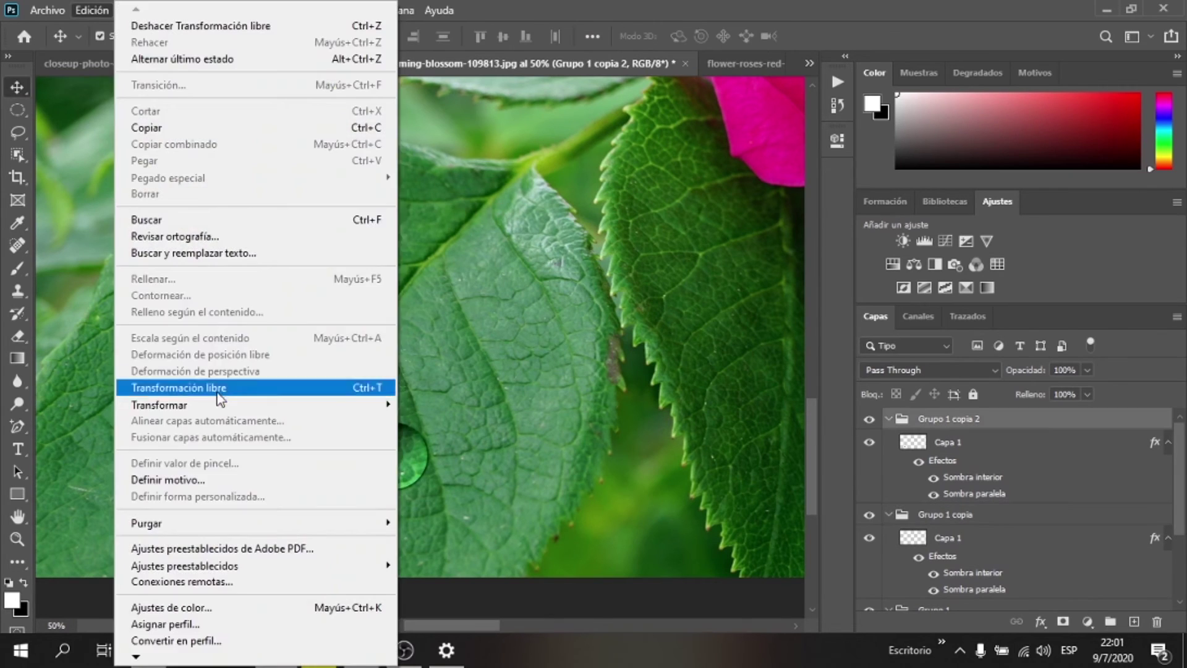
{"action": "left_click", "coordinate": [161, 387]}
{"action": "mouse_move", "coordinate": [317, 294]}
{"action": "left_mouse_down"}
{"action": "mouse_move", "coordinate": [272, 363]}
{"action": "mouse_move", "coordinate": [300, 377]}
{"action": "mouse_move", "coordinate": [368, 261]}
{"action": "left_mouse_up"}
{"action": "key", "text": "Return"}
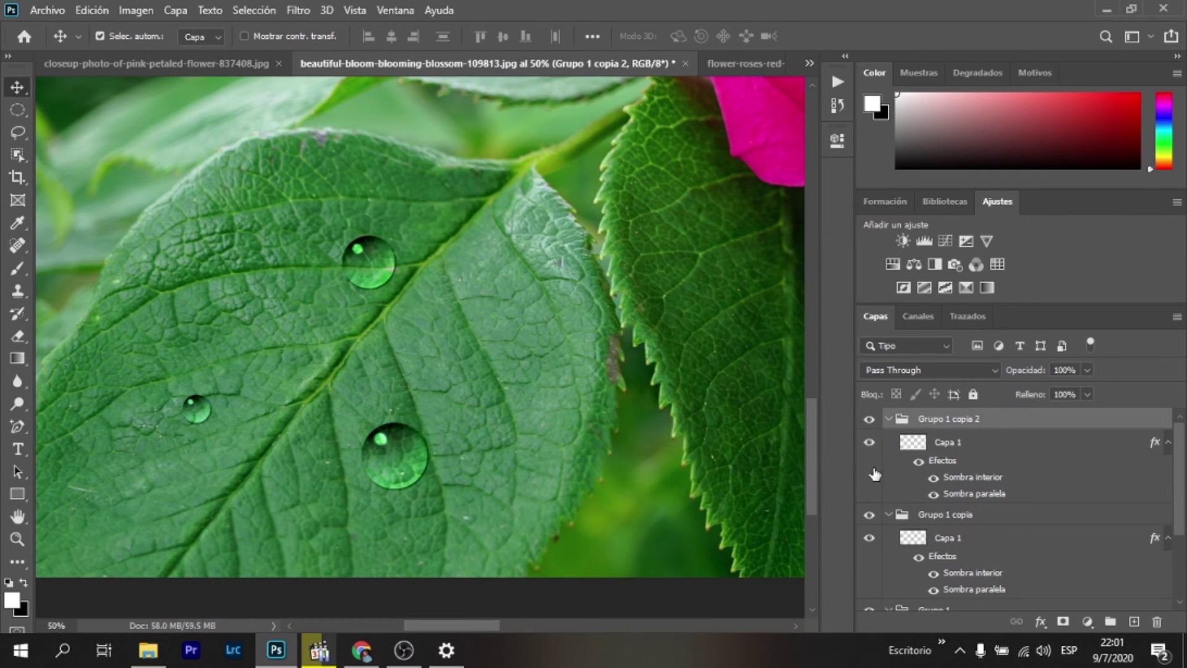
Check the bottom droplet's visibility and select its Capa 1 layer in Grupo 1
{"action": "scroll", "coordinate": [894, 482], "scroll_direction": "down", "scroll_amount": 2}
{"action": "scroll", "coordinate": [874, 477], "scroll_direction": "down", "scroll_amount": 3}
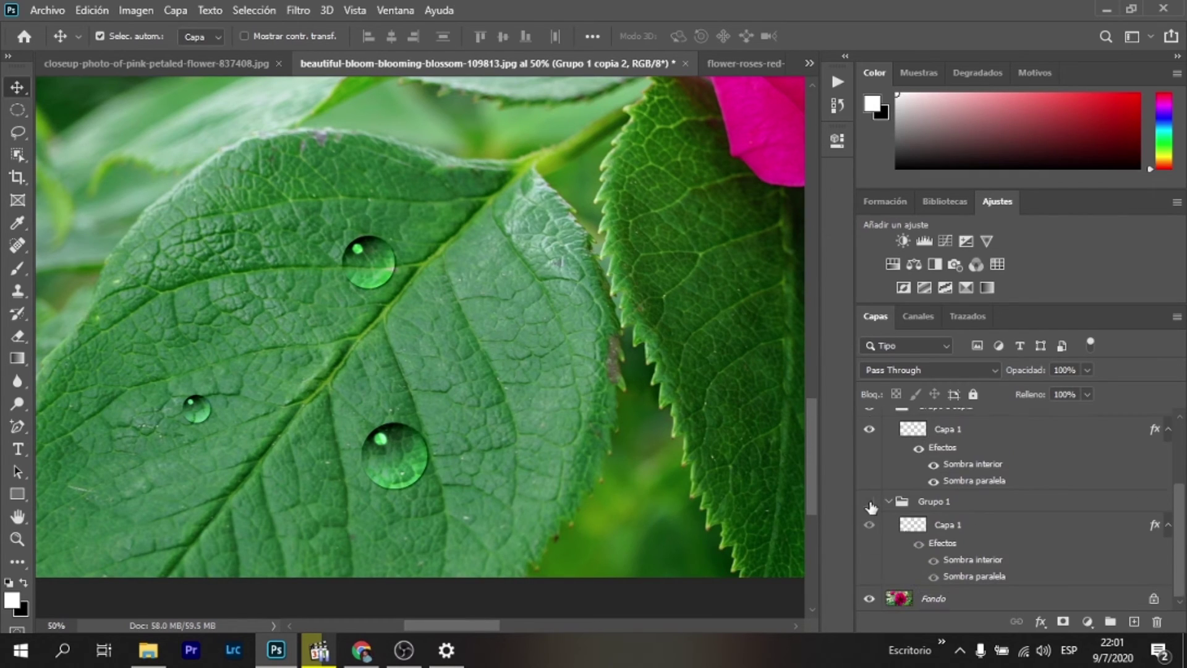
{"action": "left_click", "coordinate": [869, 501]}
{"action": "left_click", "coordinate": [952, 532]}
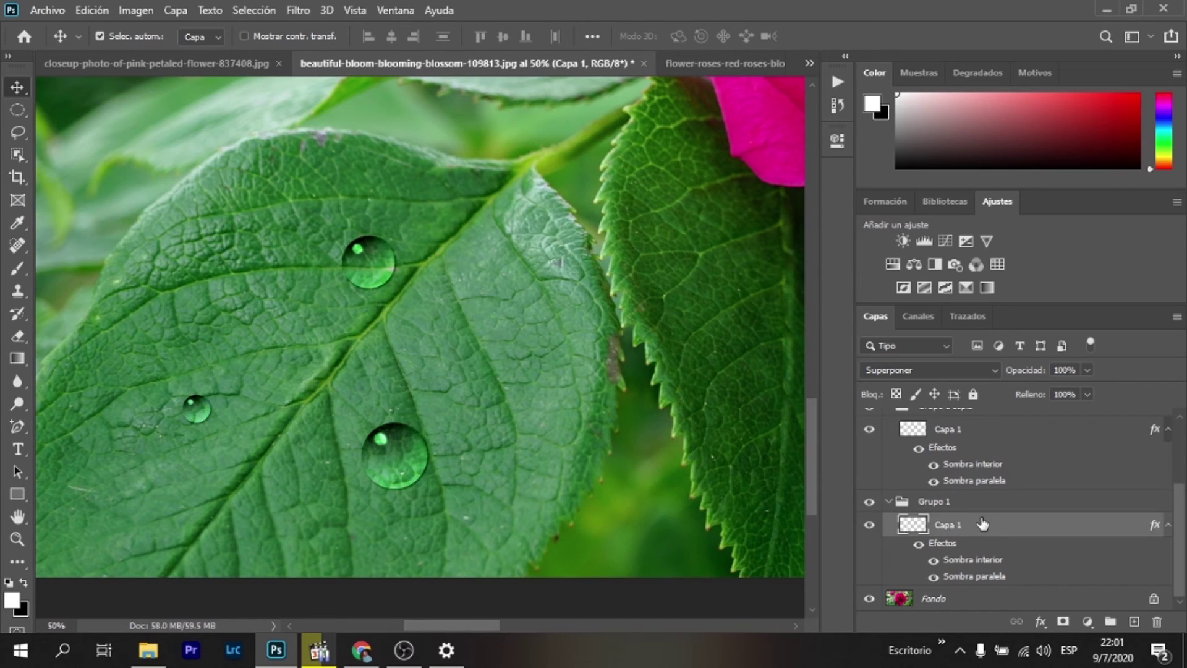
Open Liquify on the bottom droplet and zoom in on it in the preview
{"action": "left_click", "coordinate": [302, 10]}
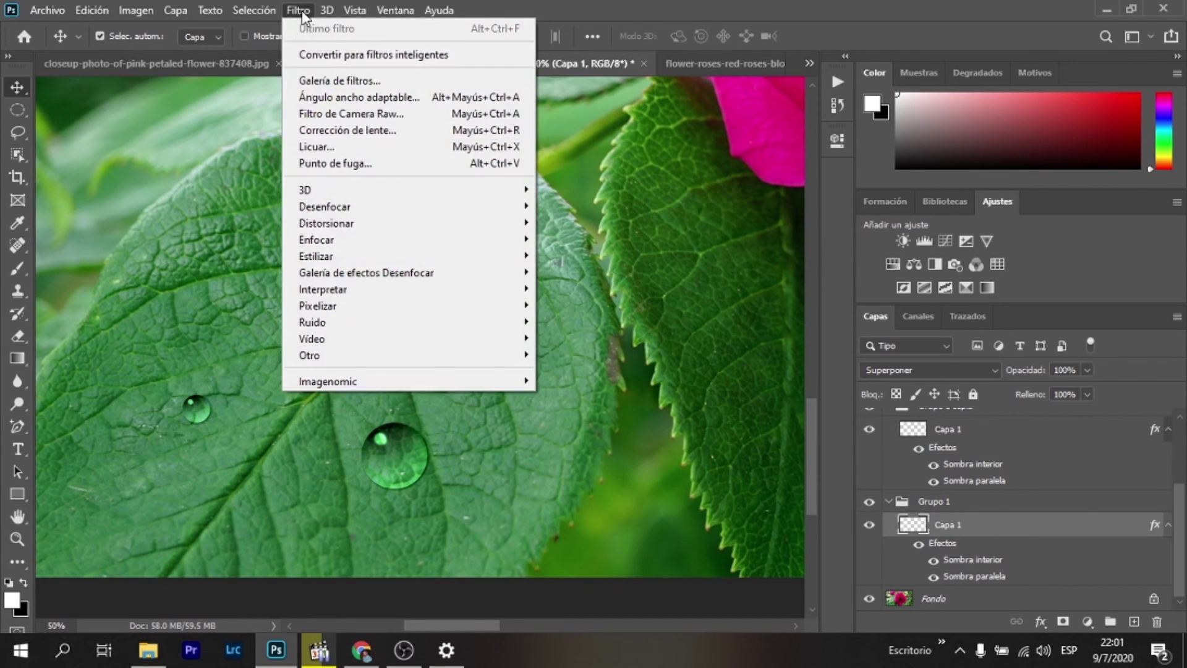
{"action": "left_click", "coordinate": [339, 148]}
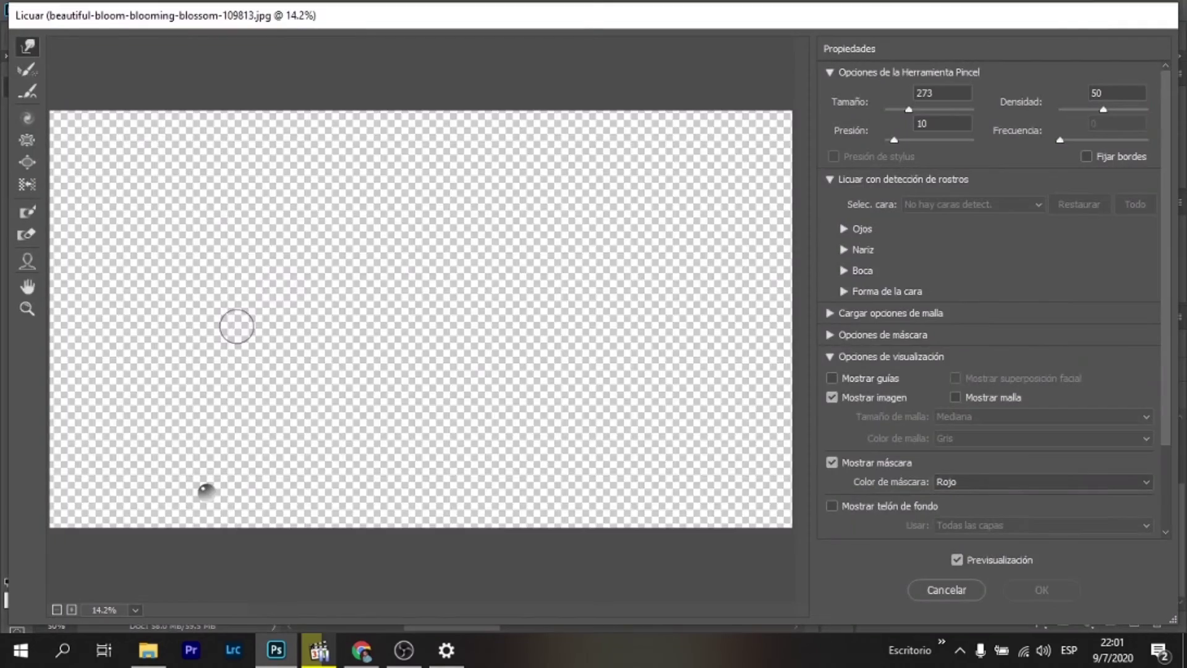
{"action": "left_click", "coordinate": [26, 309]}
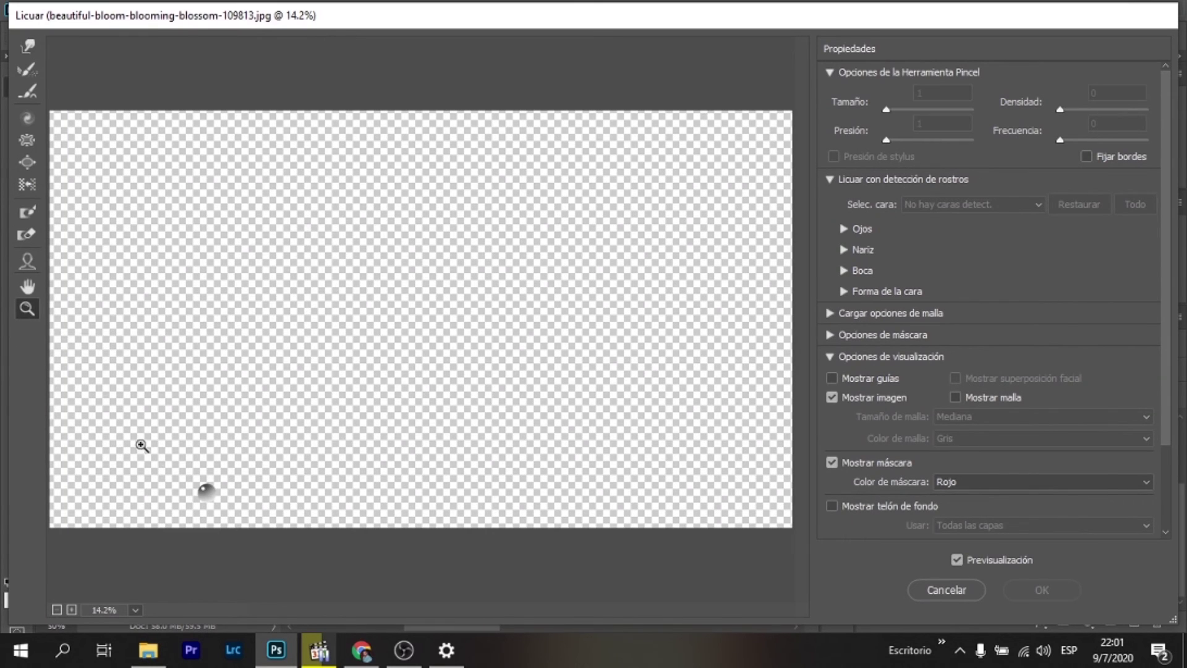
{"action": "left_click", "coordinate": [219, 513]}
{"action": "left_click", "coordinate": [309, 530]}
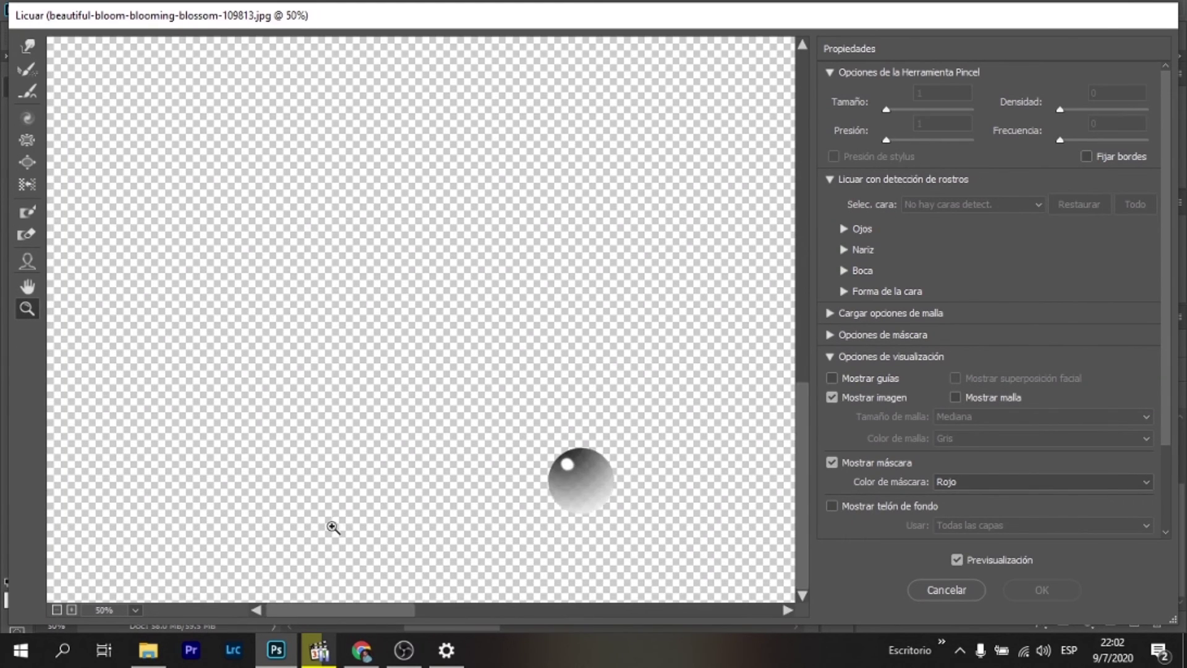
{"action": "left_click", "coordinate": [659, 391]}
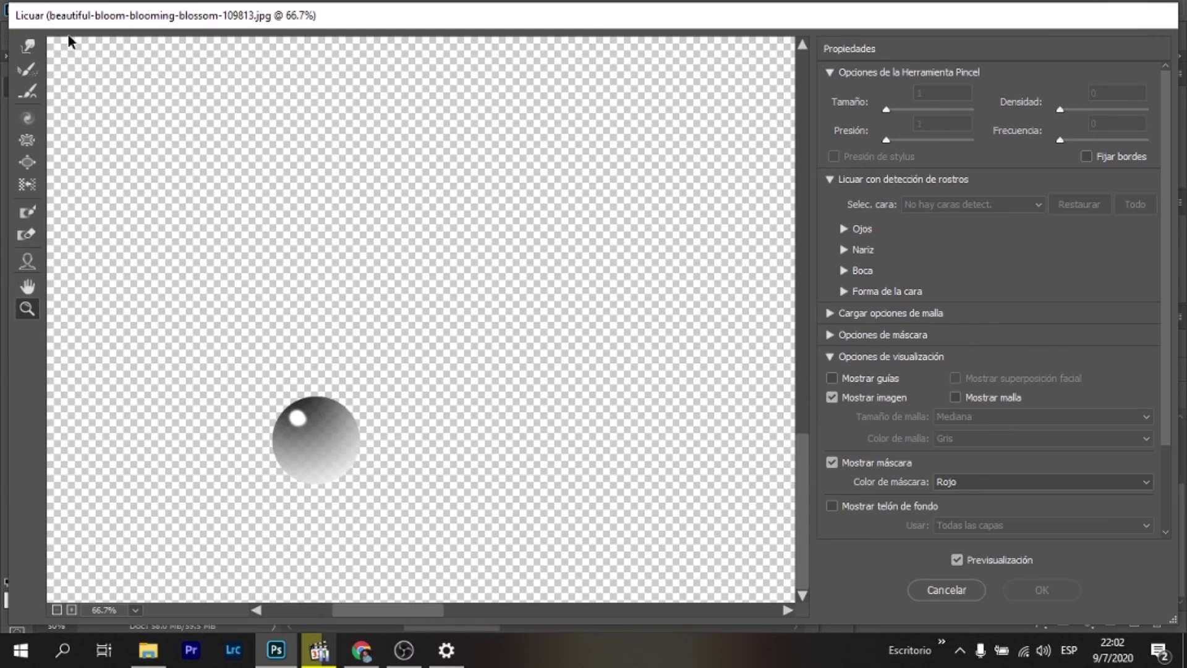
Forward Warp with size 91 and pressure 67 to pull an upward teardrop tail, then apply
{"action": "left_click", "coordinate": [27, 46]}
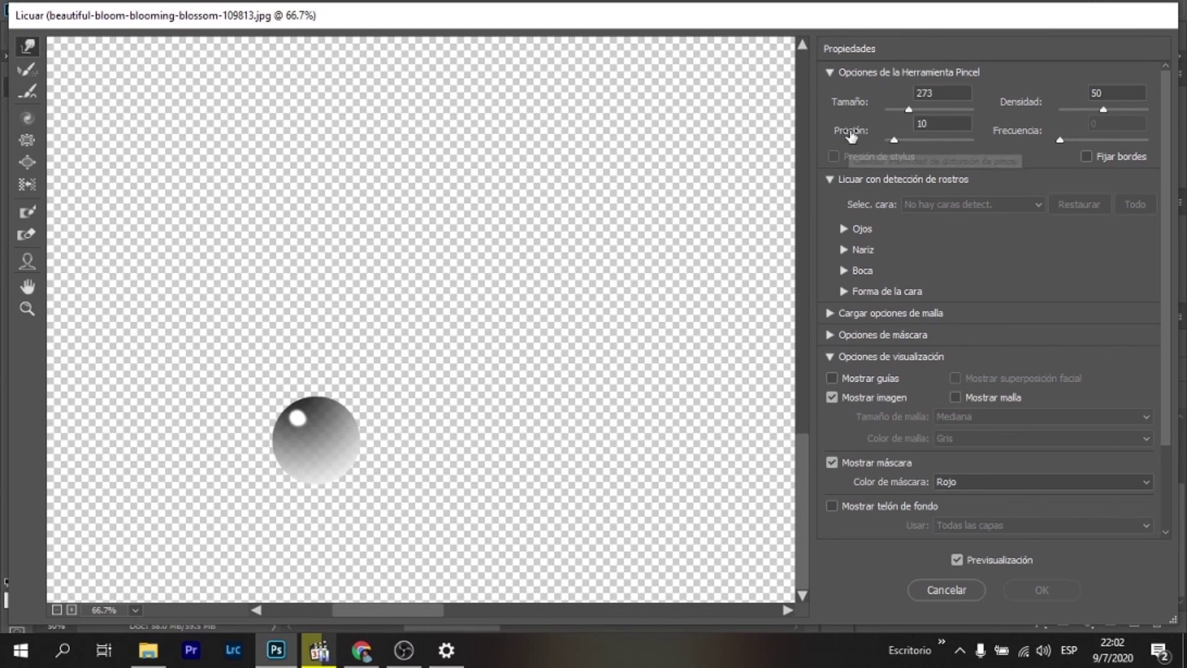
{"action": "left_click_drag", "start_coordinate": [909, 109], "coordinate": [902, 109]}
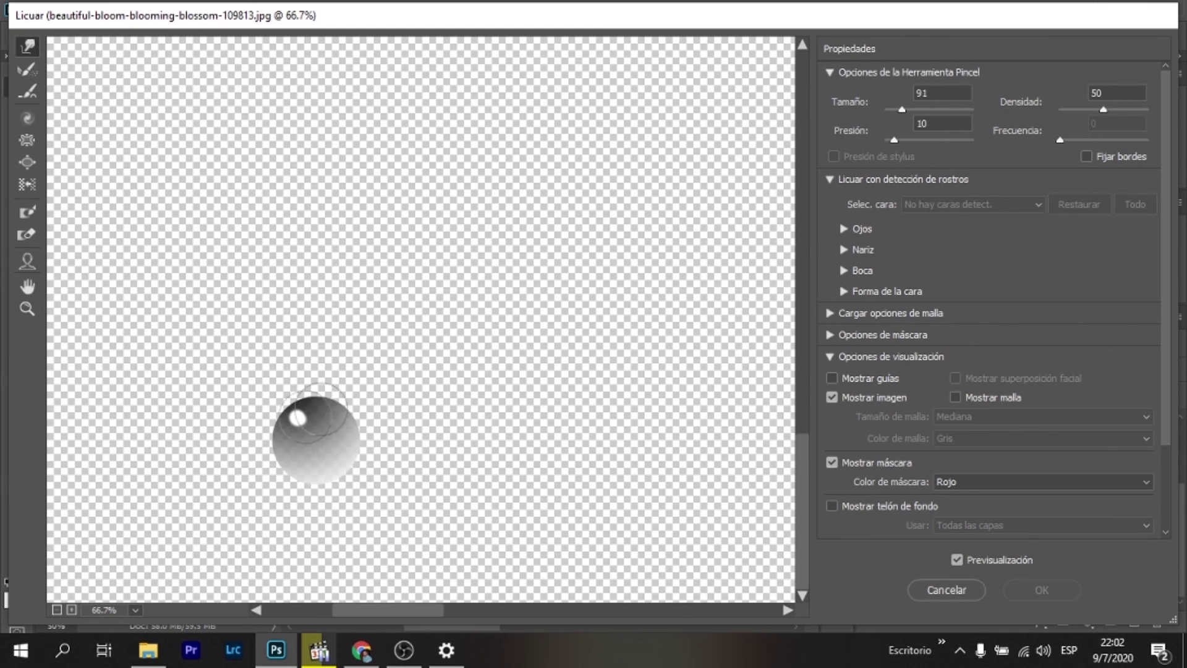
{"action": "left_click_drag", "start_coordinate": [336, 434], "coordinate": [360, 366]}
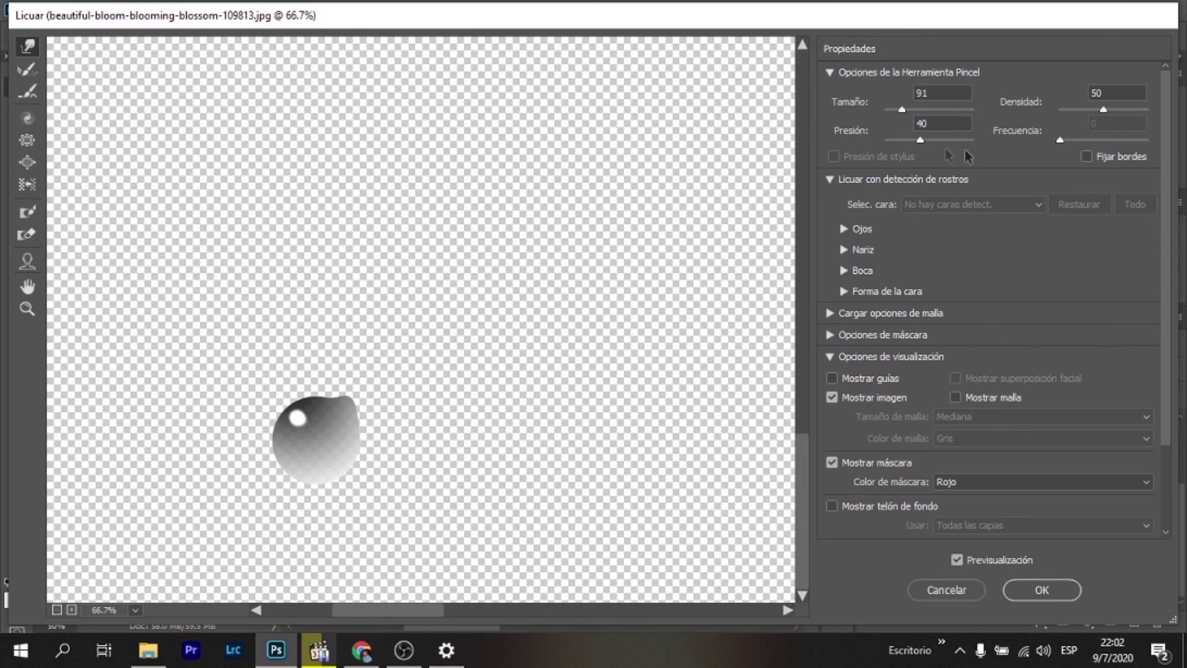
{"action": "left_click_drag", "start_coordinate": [894, 140], "coordinate": [944, 140]}
{"action": "left_click_drag", "start_coordinate": [352, 421], "coordinate": [377, 297]}
{"action": "left_click_drag", "start_coordinate": [384, 378], "coordinate": [379, 297]}
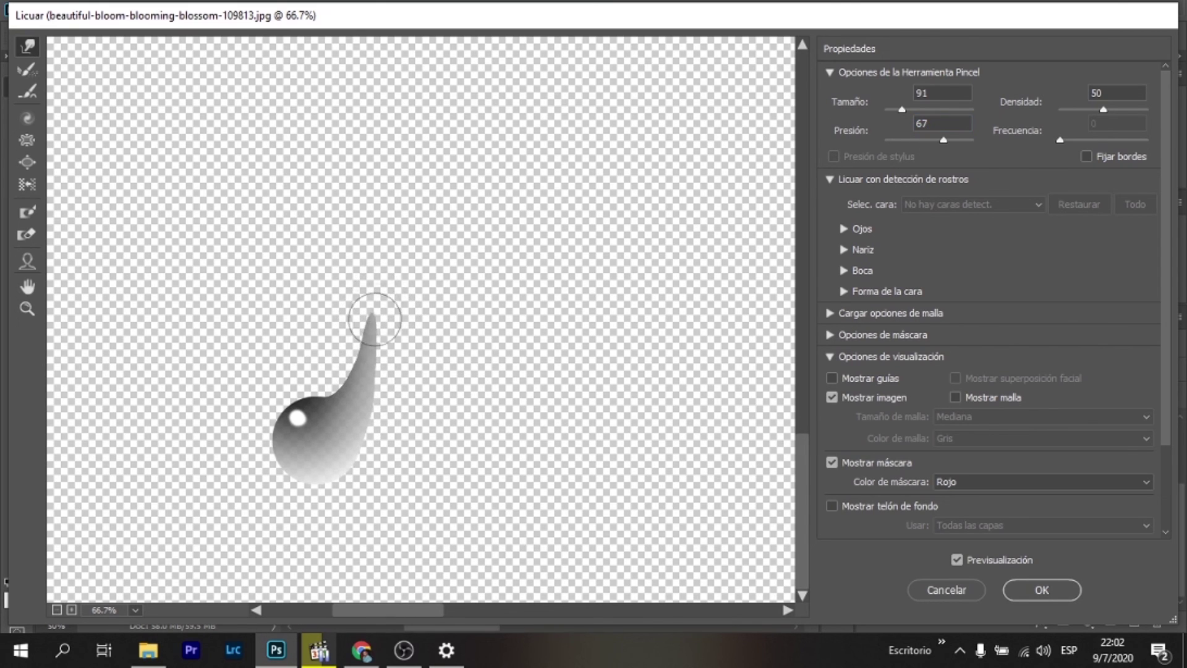
{"action": "left_click", "coordinate": [1042, 590]}
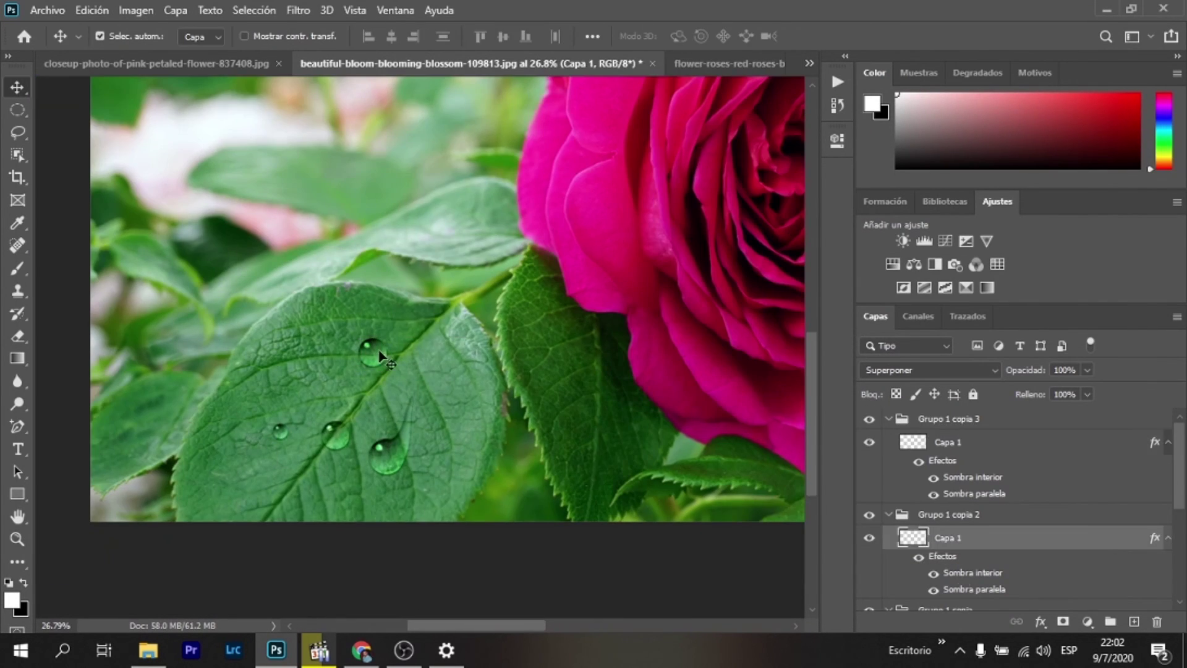
Zoom to the rose-petal droplet and Liquify it into an elongated upward teardrop
{"action": "key", "text": "z"}
{"action": "left_click", "coordinate": [733, 556]}
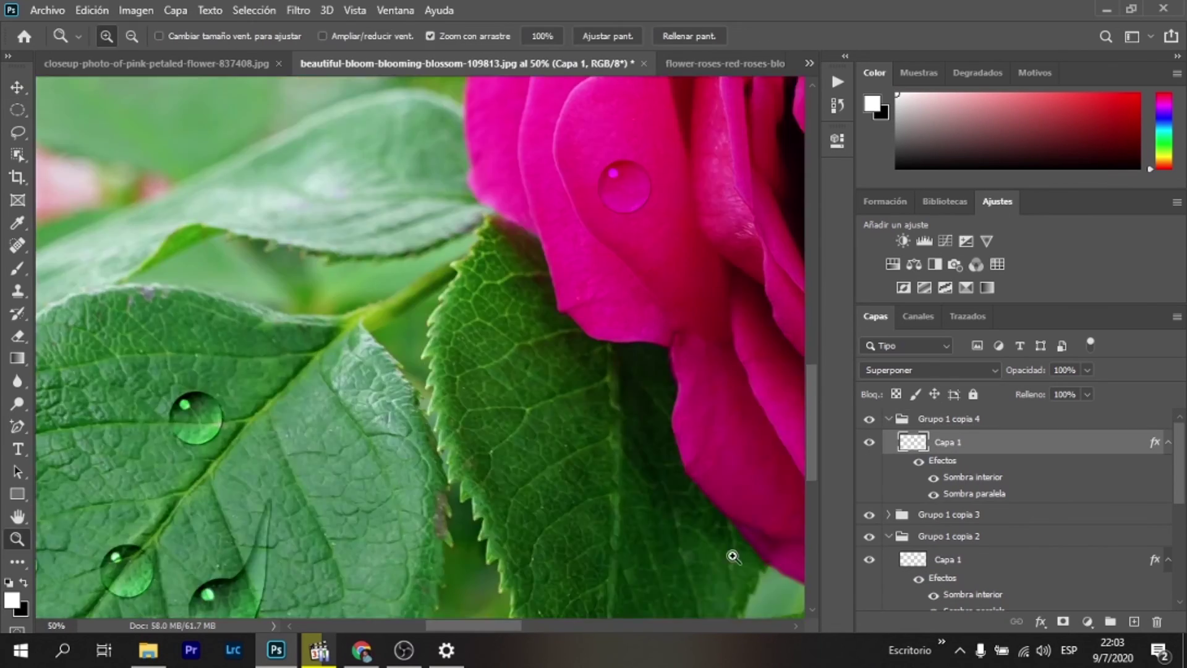
{"action": "key", "text": "ctrl+shift+x"}
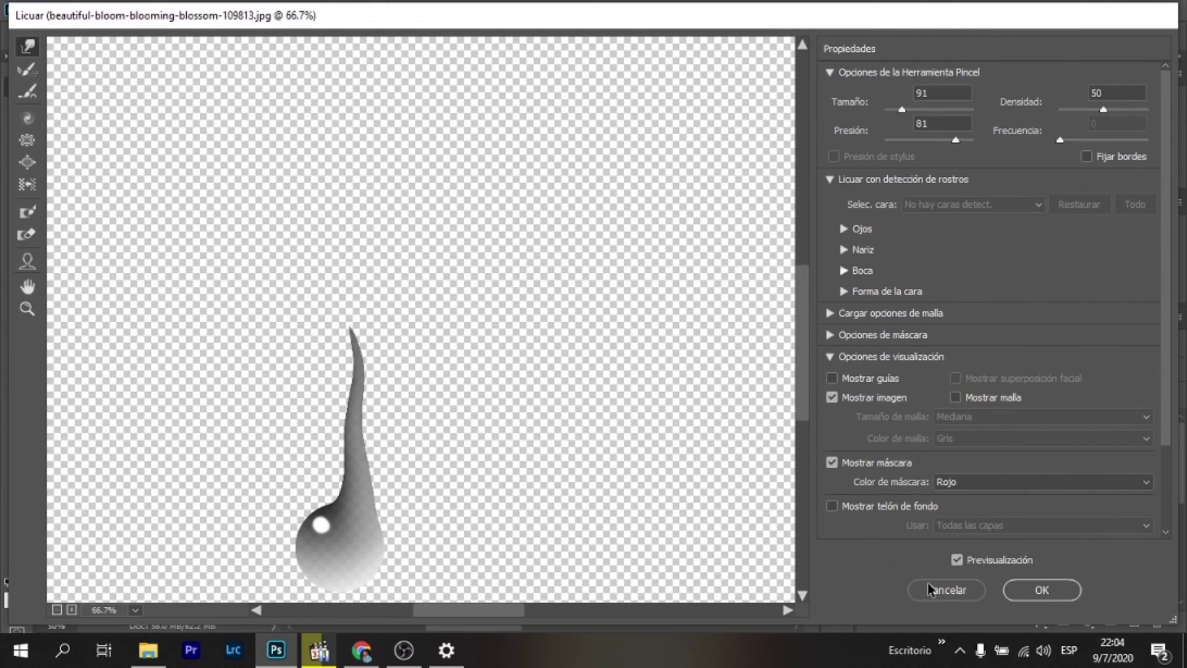
{"action": "left_click", "coordinate": [929, 589]}
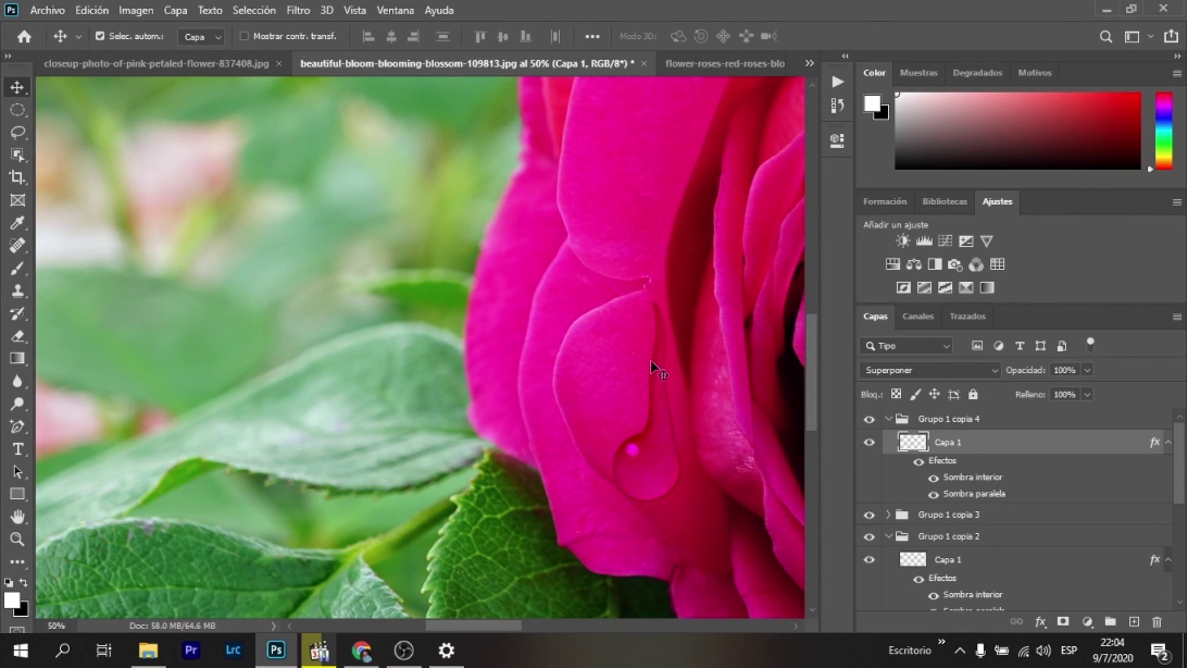
Zoom out and pan to frame the whole rose, leaf droplets and petal teardrop
{"action": "left_click", "coordinate": [17, 539]}
{"action": "scroll", "coordinate": [501, 520], "scroll_direction": "down", "scroll_amount": 3}
{"action": "left_click", "coordinate": [463, 371]}
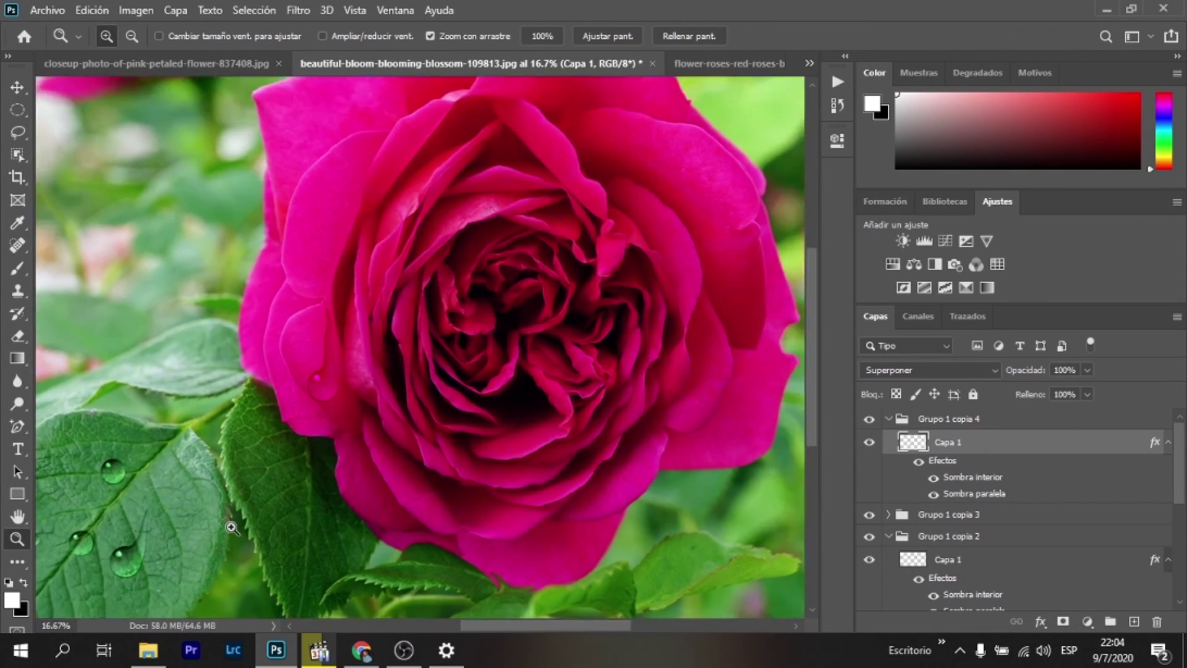
{"action": "left_click", "coordinate": [232, 527]}
{"action": "left_click_drag", "start_coordinate": [537, 625], "coordinate": [525, 627]}
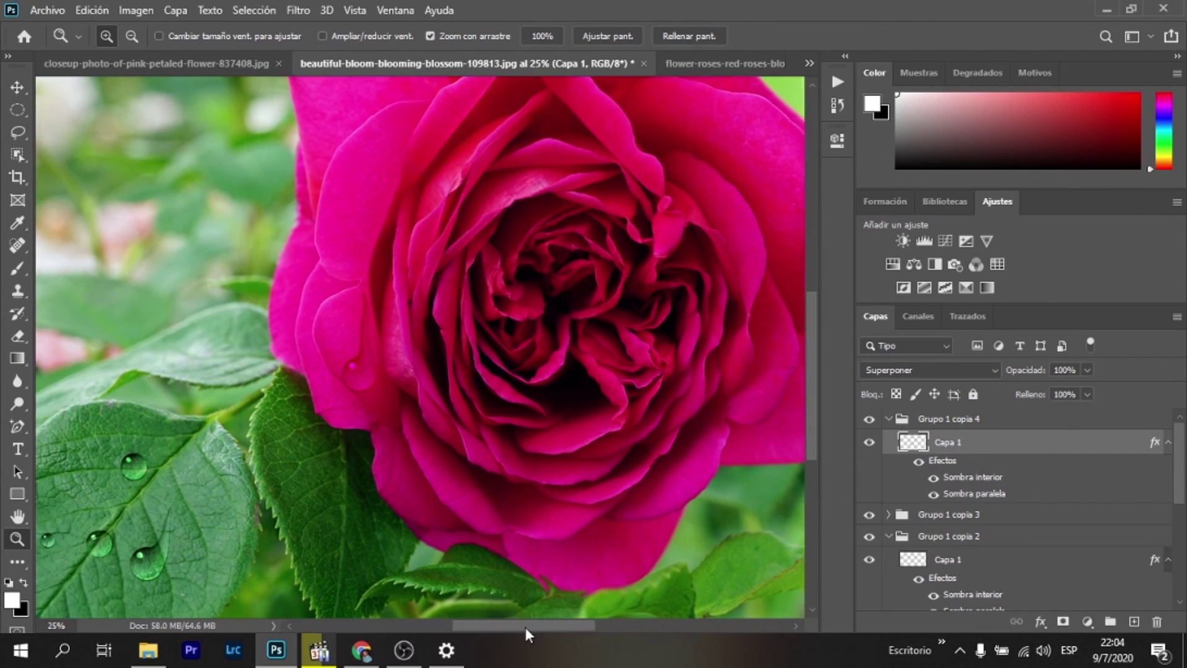
{"action": "mouse_move", "coordinate": [470, 562]}
{"action": "left_mouse_down"}
{"action": "mouse_move", "coordinate": [499, 570]}
{"action": "mouse_move", "coordinate": [462, 575]}
{"action": "left_mouse_up"}
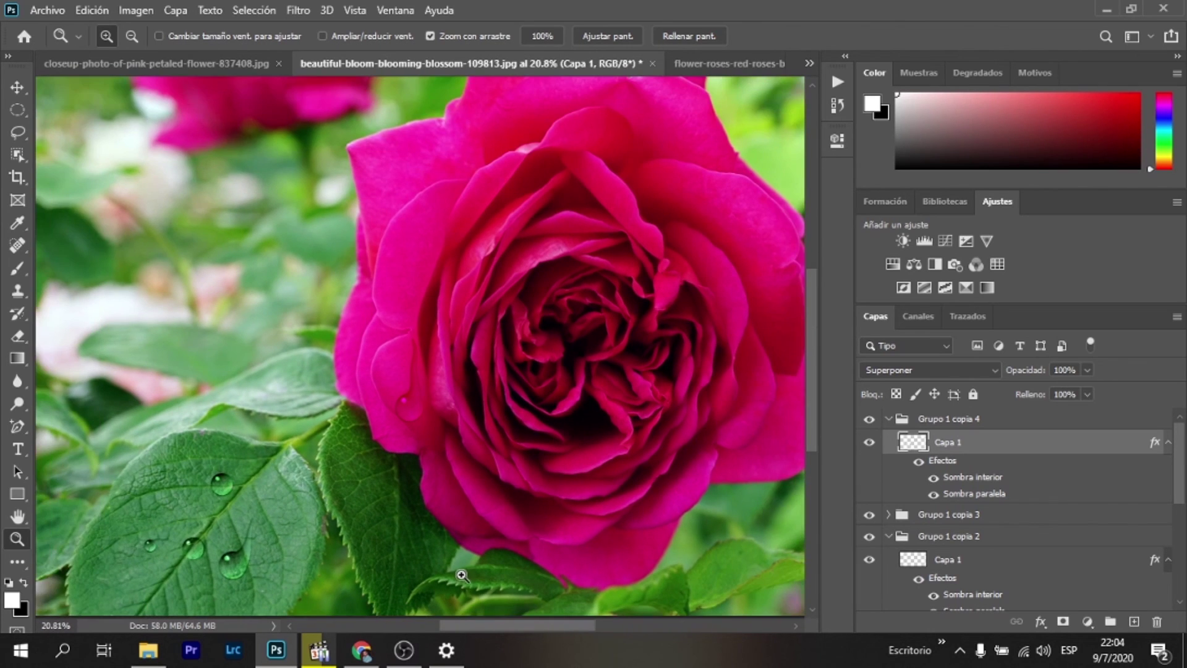
{"action": "left_click", "coordinate": [365, 565]}
{"action": "left_click_drag", "start_coordinate": [505, 627], "coordinate": [489, 626]}
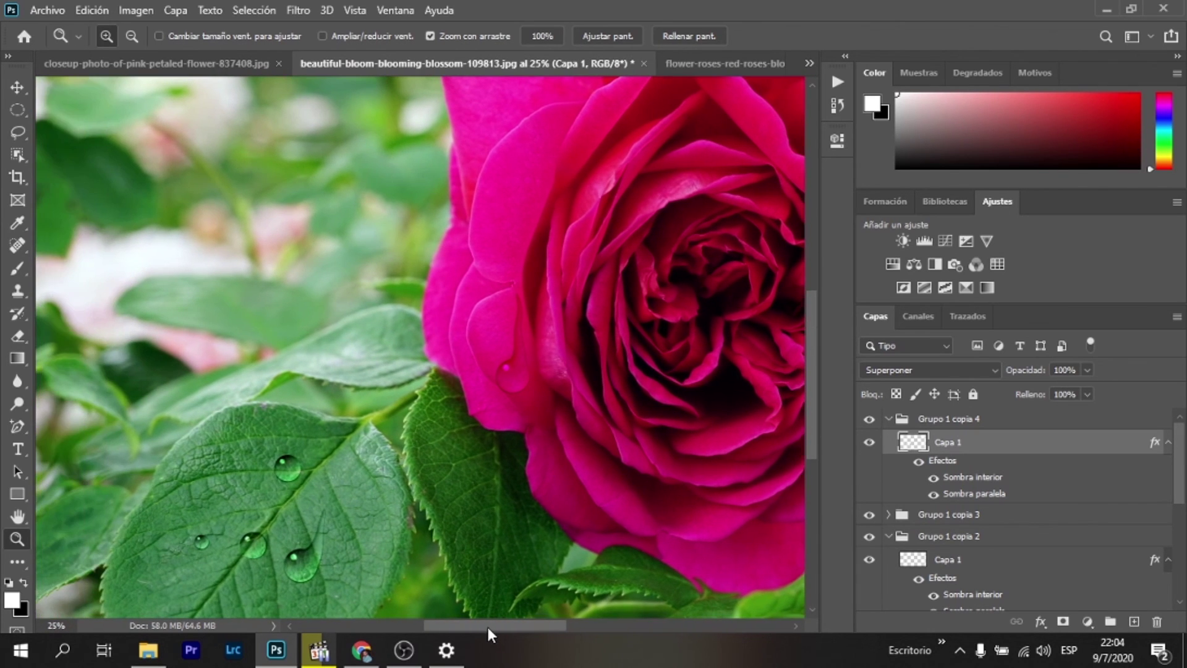